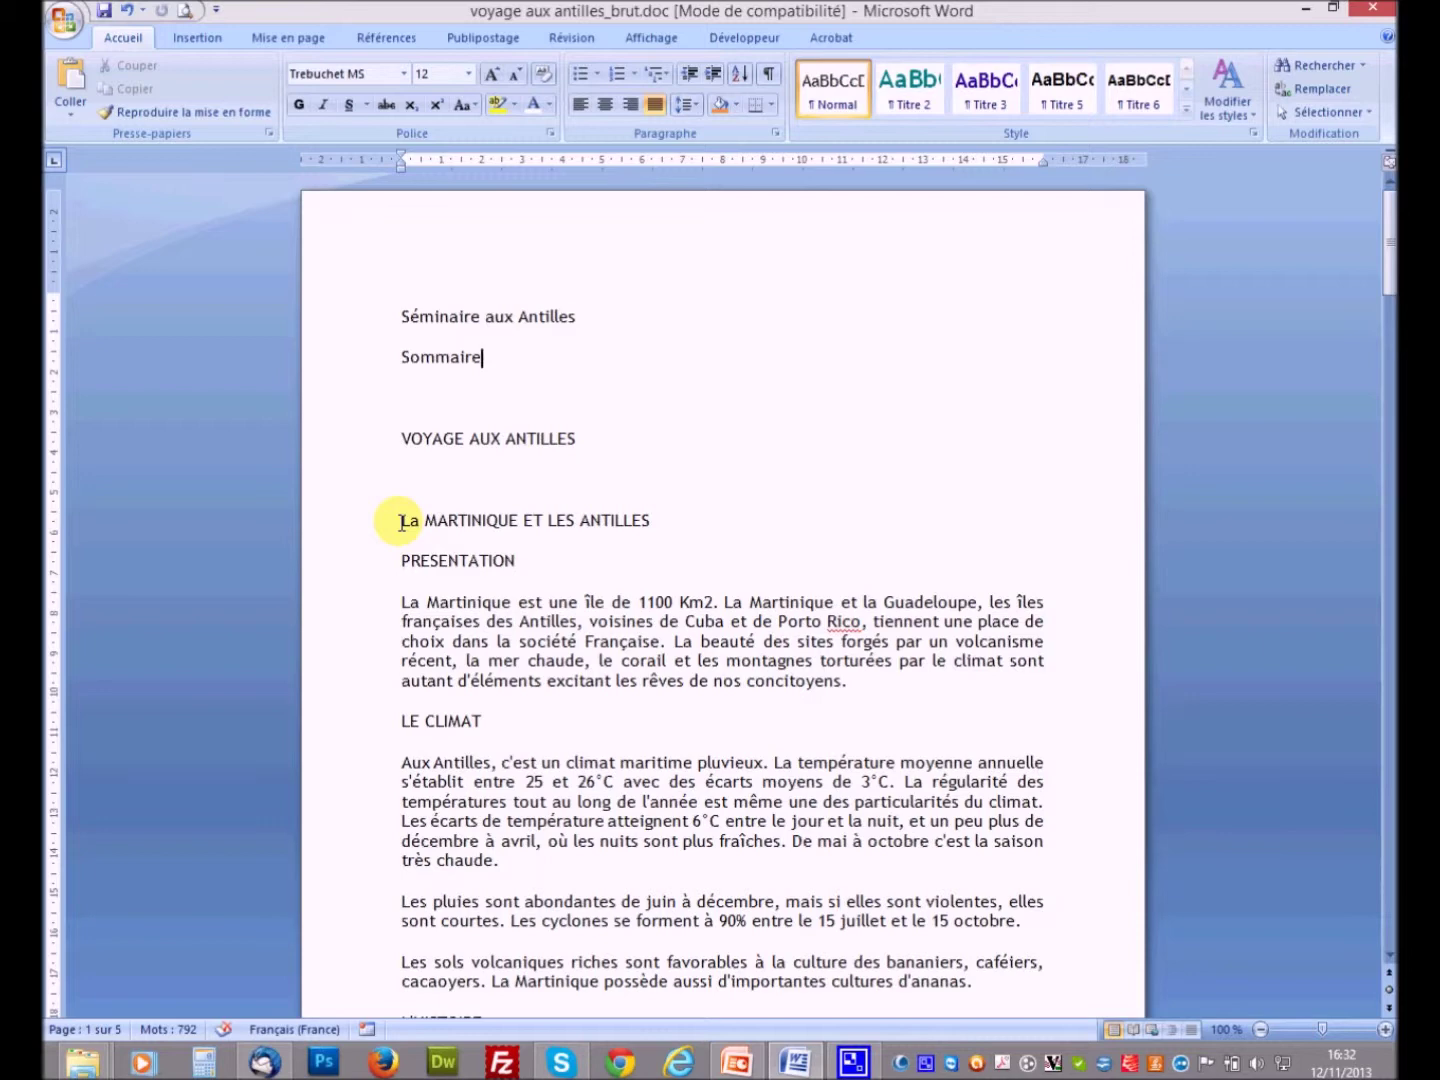
Look through the document for its main headings, such as PRESENTATION, LE CLIMAT, L'HISTOIRE and LES PLAGES
{"action": "left_click_drag", "start_coordinate": [400, 560], "coordinate": [500, 558]}
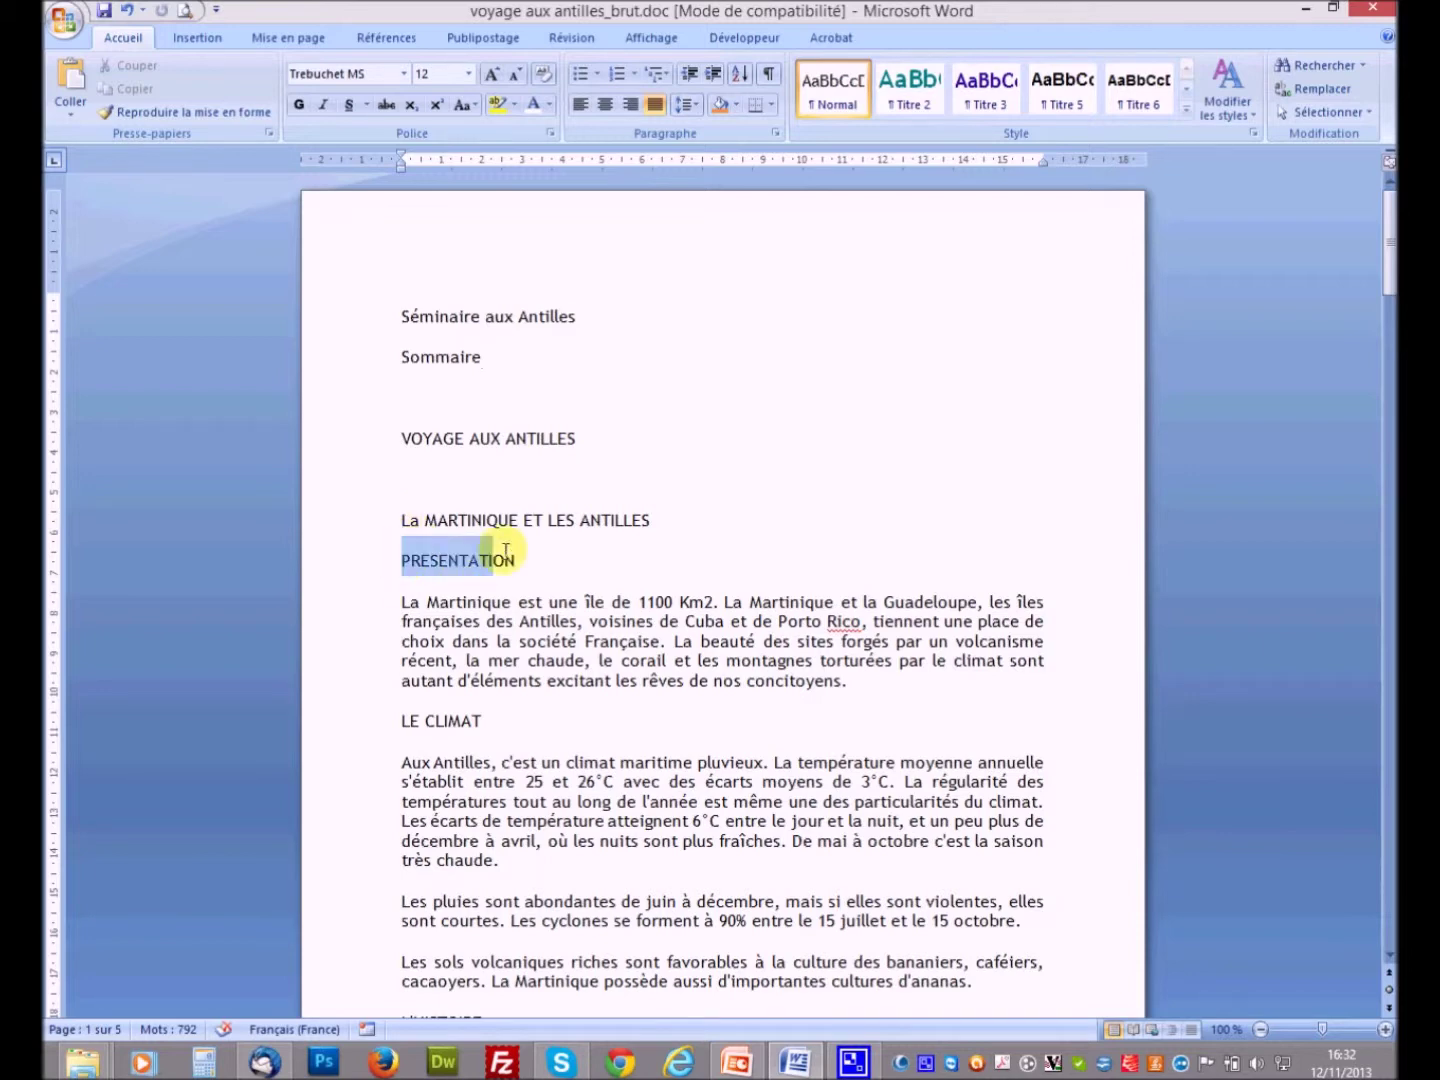
{"action": "left_click", "coordinate": [402, 721]}
{"action": "left_click_drag", "start_coordinate": [402, 721], "coordinate": [505, 722]}
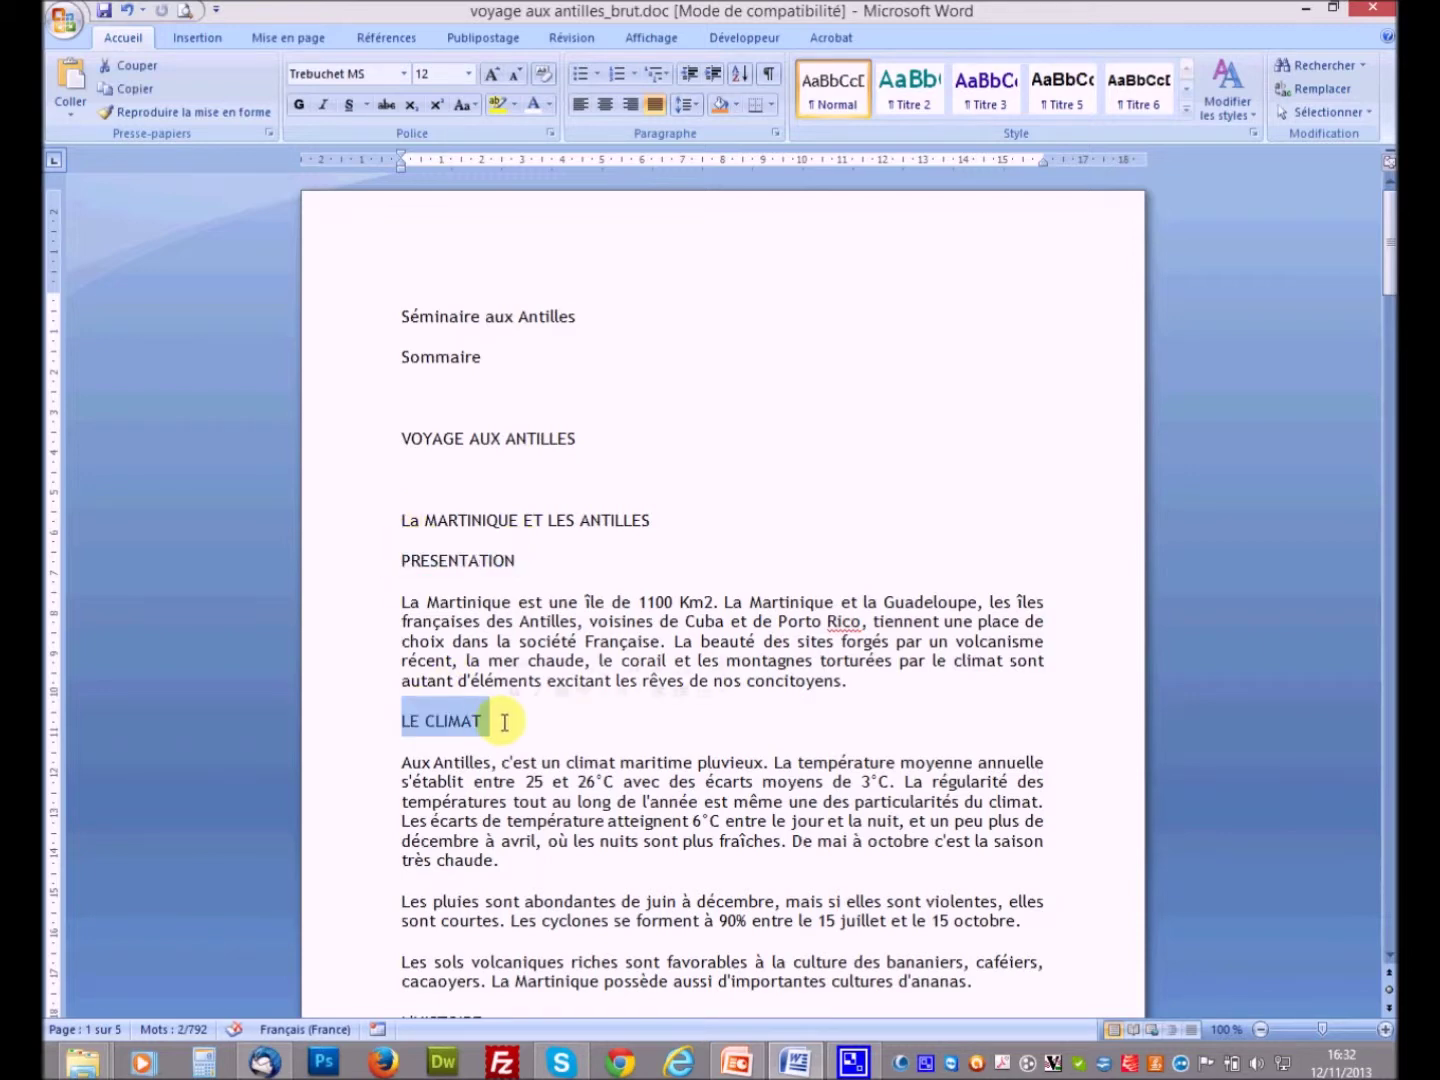
{"action": "scroll", "coordinate": [411, 726], "scroll_direction": "down", "scroll_amount": 4}
{"action": "left_click_drag", "start_coordinate": [401, 765], "coordinate": [501, 768]}
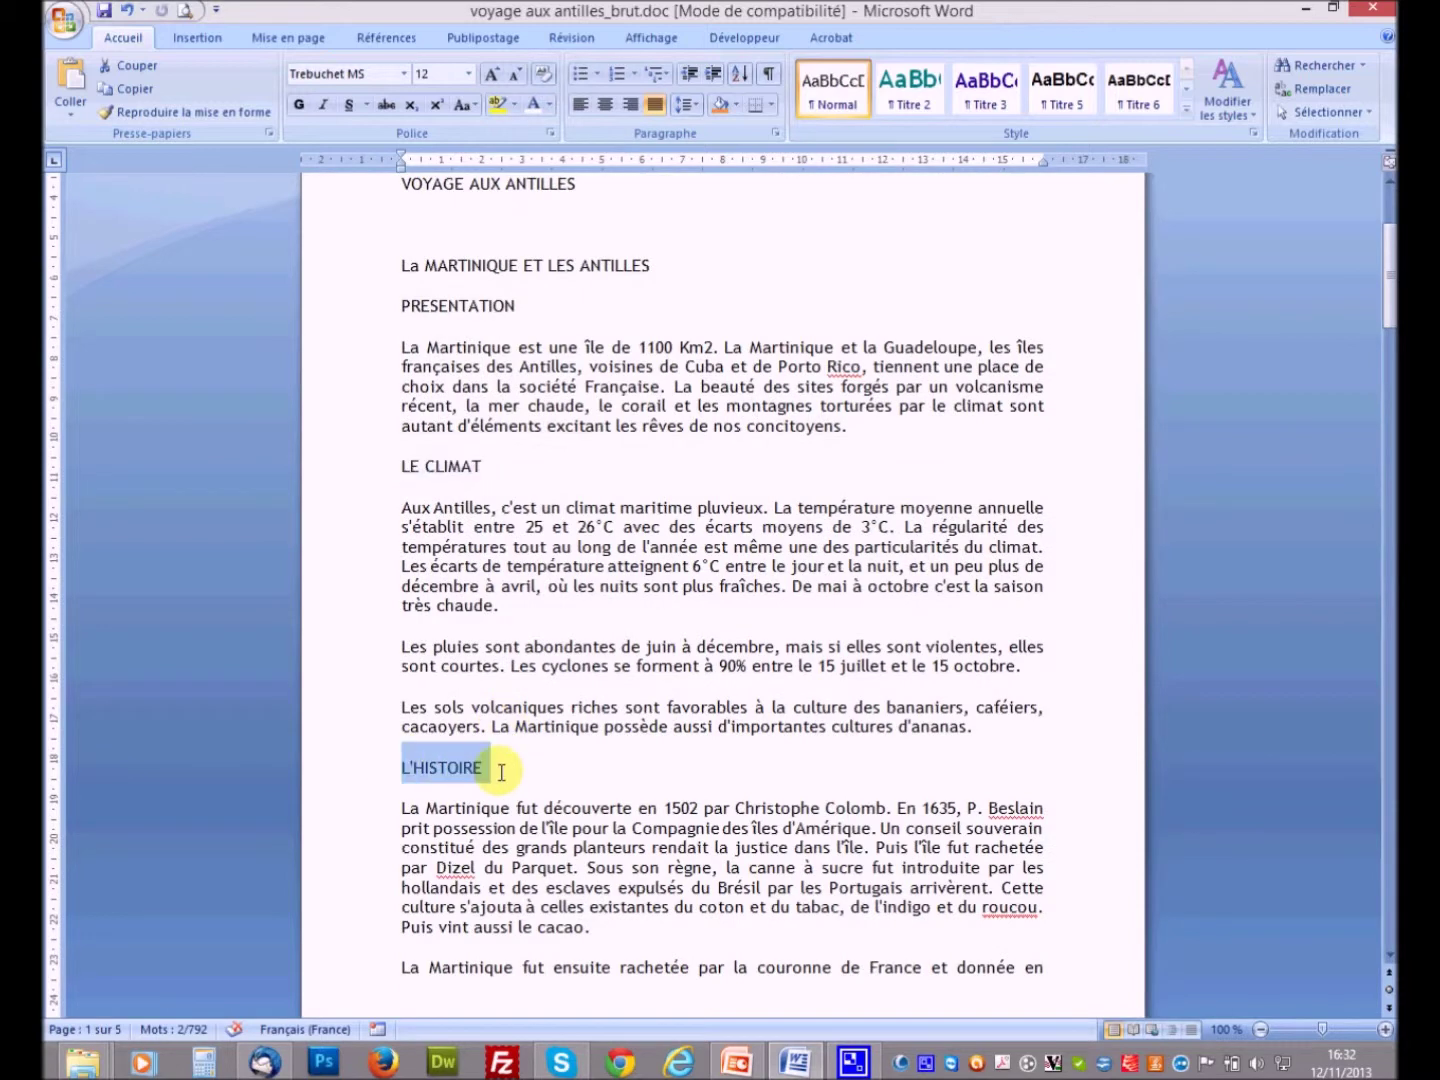
{"action": "scroll", "coordinate": [512, 800], "scroll_direction": "down", "scroll_amount": 12}
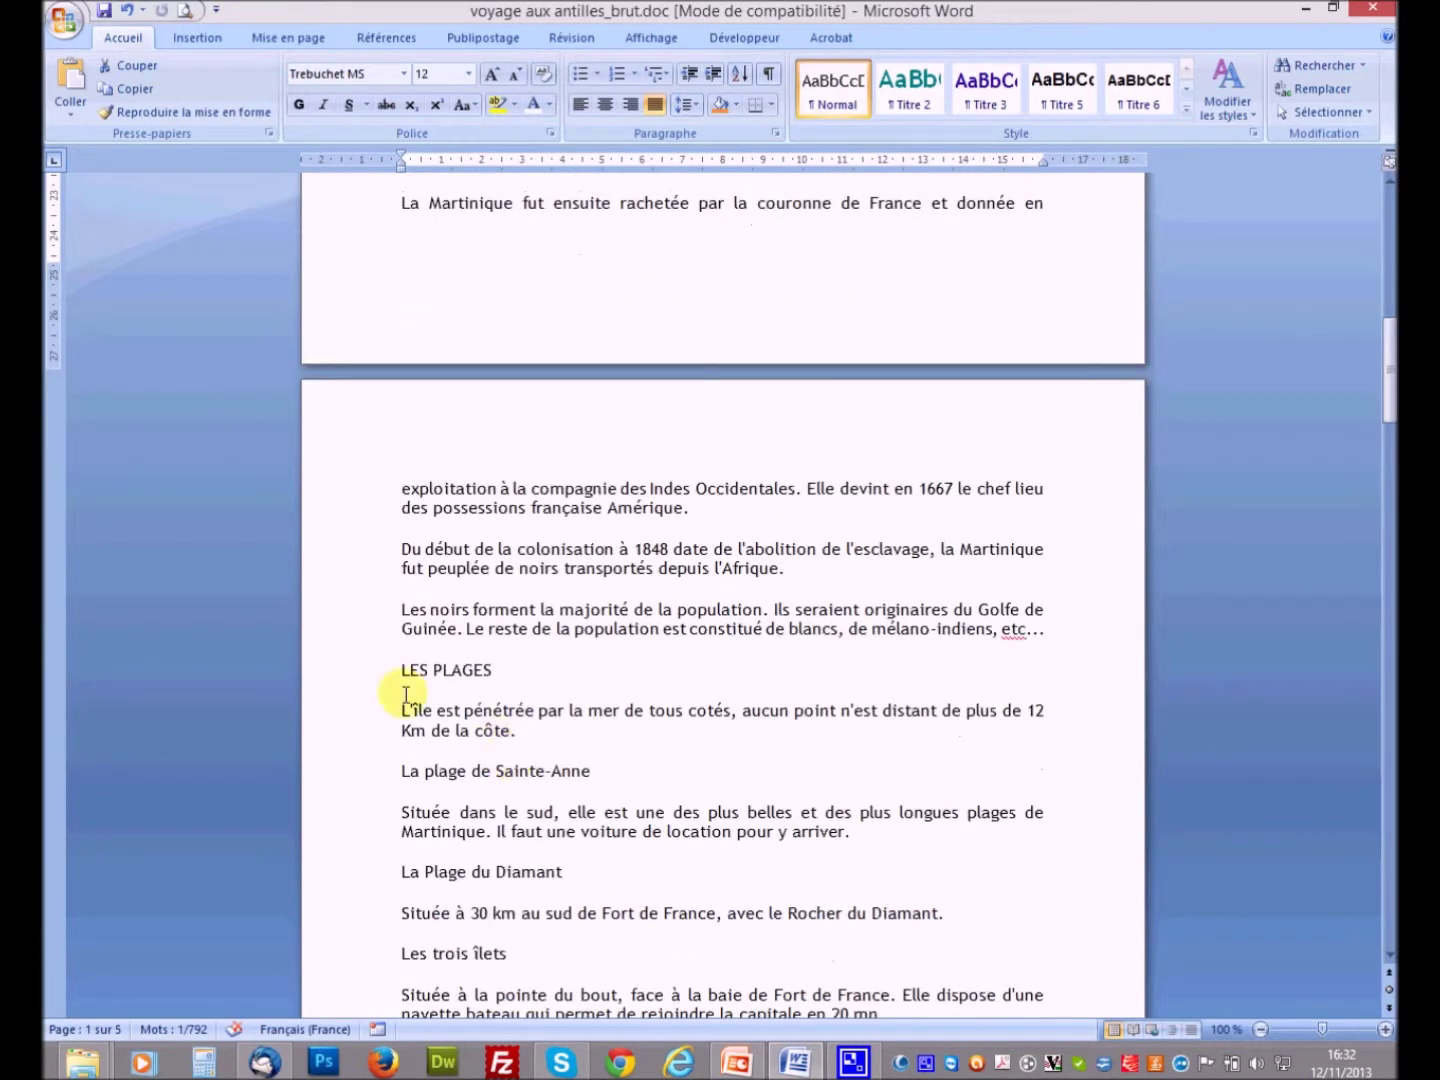
{"action": "left_click_drag", "start_coordinate": [401, 670], "coordinate": [508, 668]}
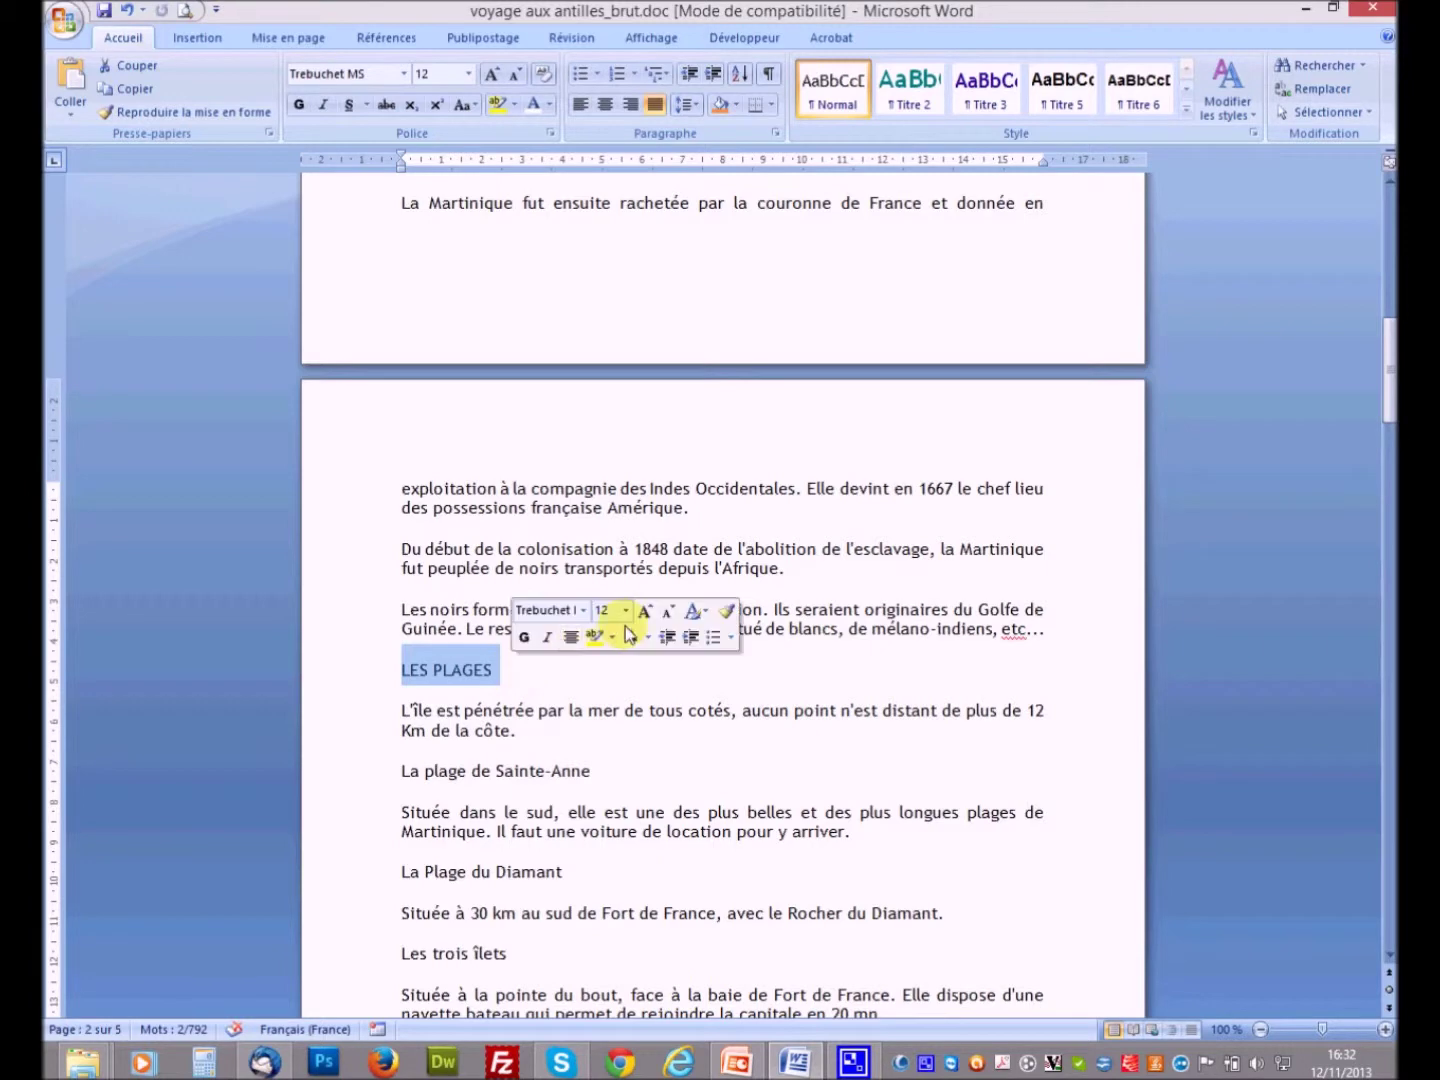
{"action": "left_click", "coordinate": [628, 550]}
{"action": "scroll", "coordinate": [660, 690], "scroll_direction": "up", "scroll_amount": 8}
{"action": "scroll", "coordinate": [660, 692], "scroll_direction": "up", "scroll_amount": 6}
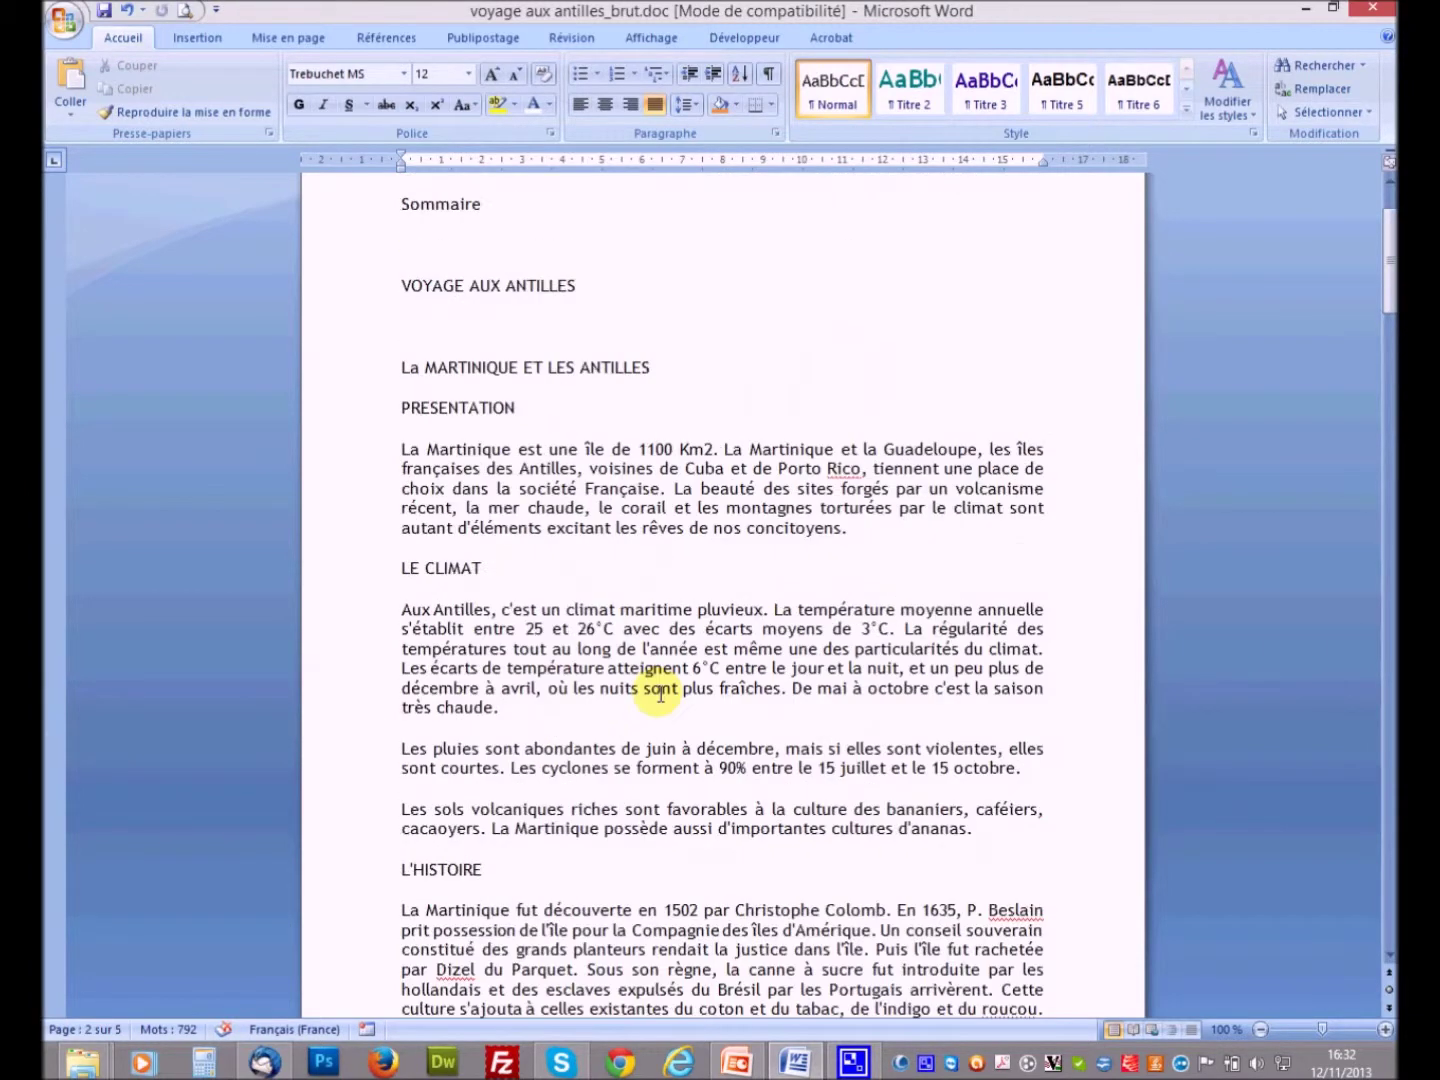
Format the PRESENTATION heading in Cooper Std Black at size 14 and centre it
{"action": "left_click_drag", "start_coordinate": [401, 408], "coordinate": [524, 411]}
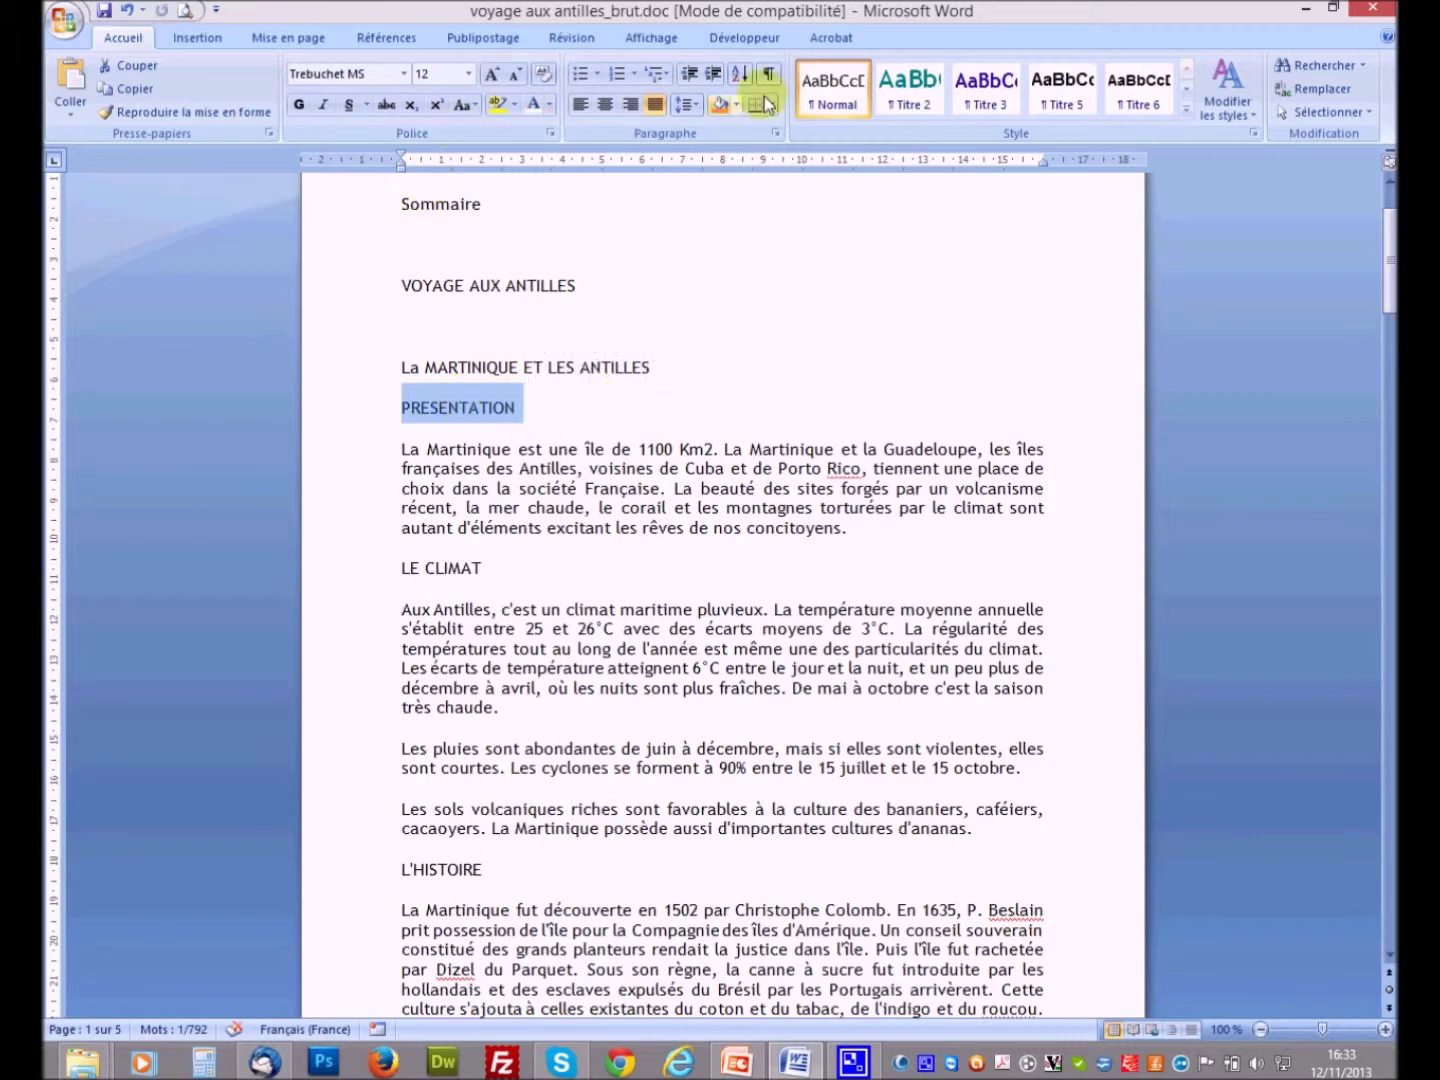
{"action": "left_click", "coordinate": [405, 74]}
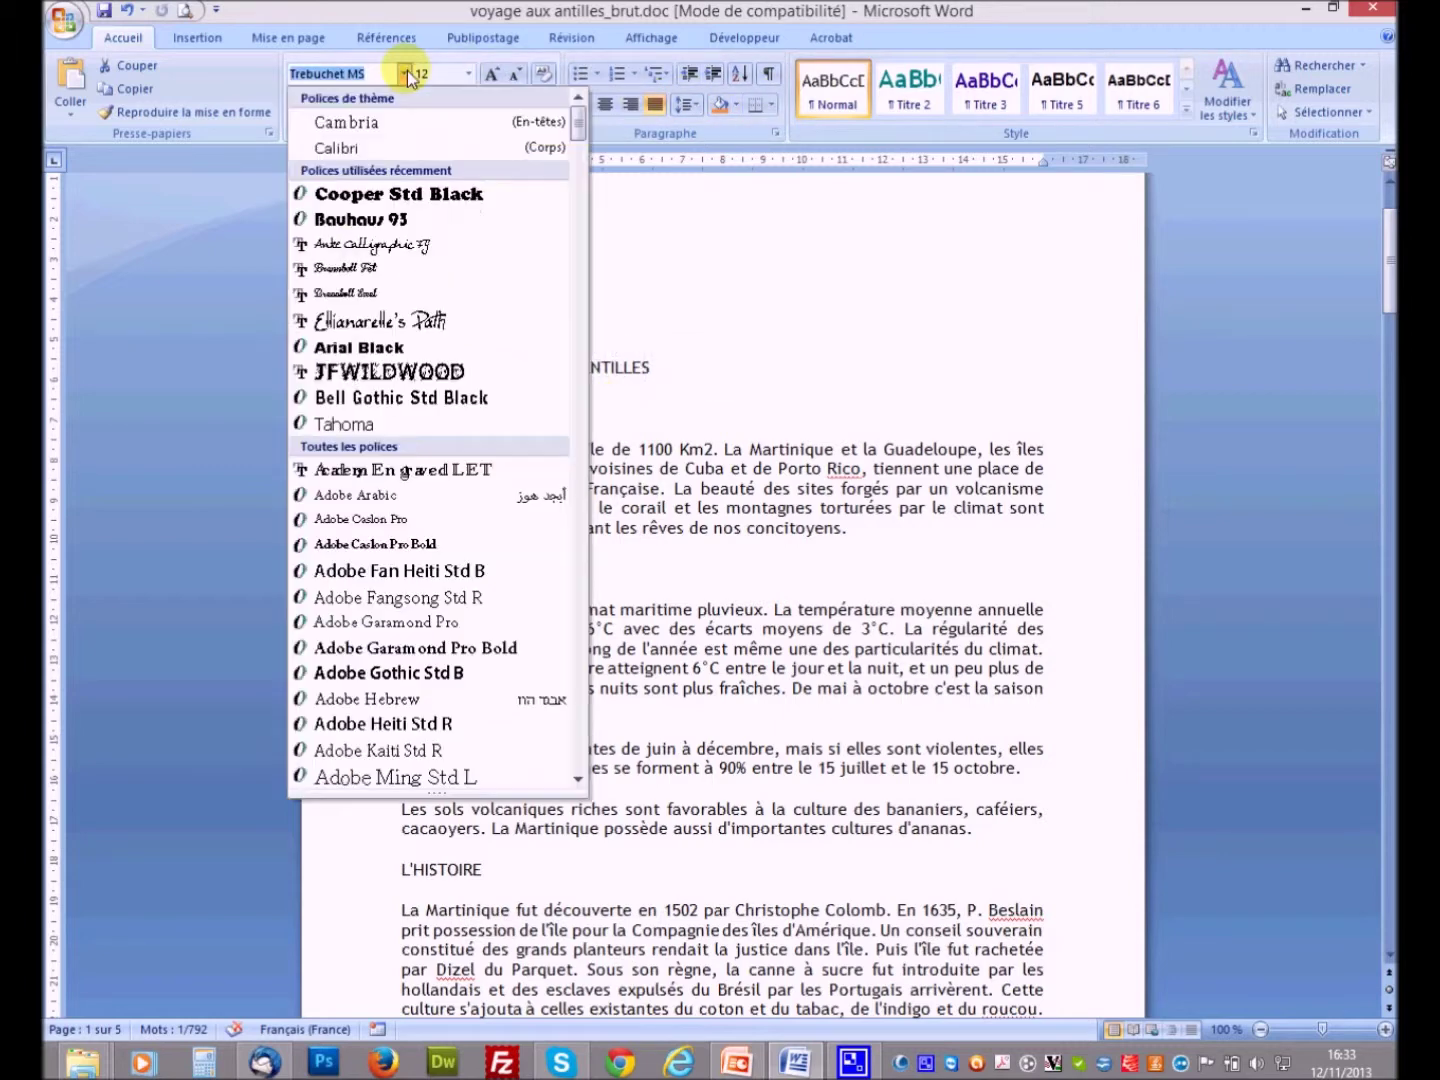
{"action": "left_click", "coordinate": [433, 196]}
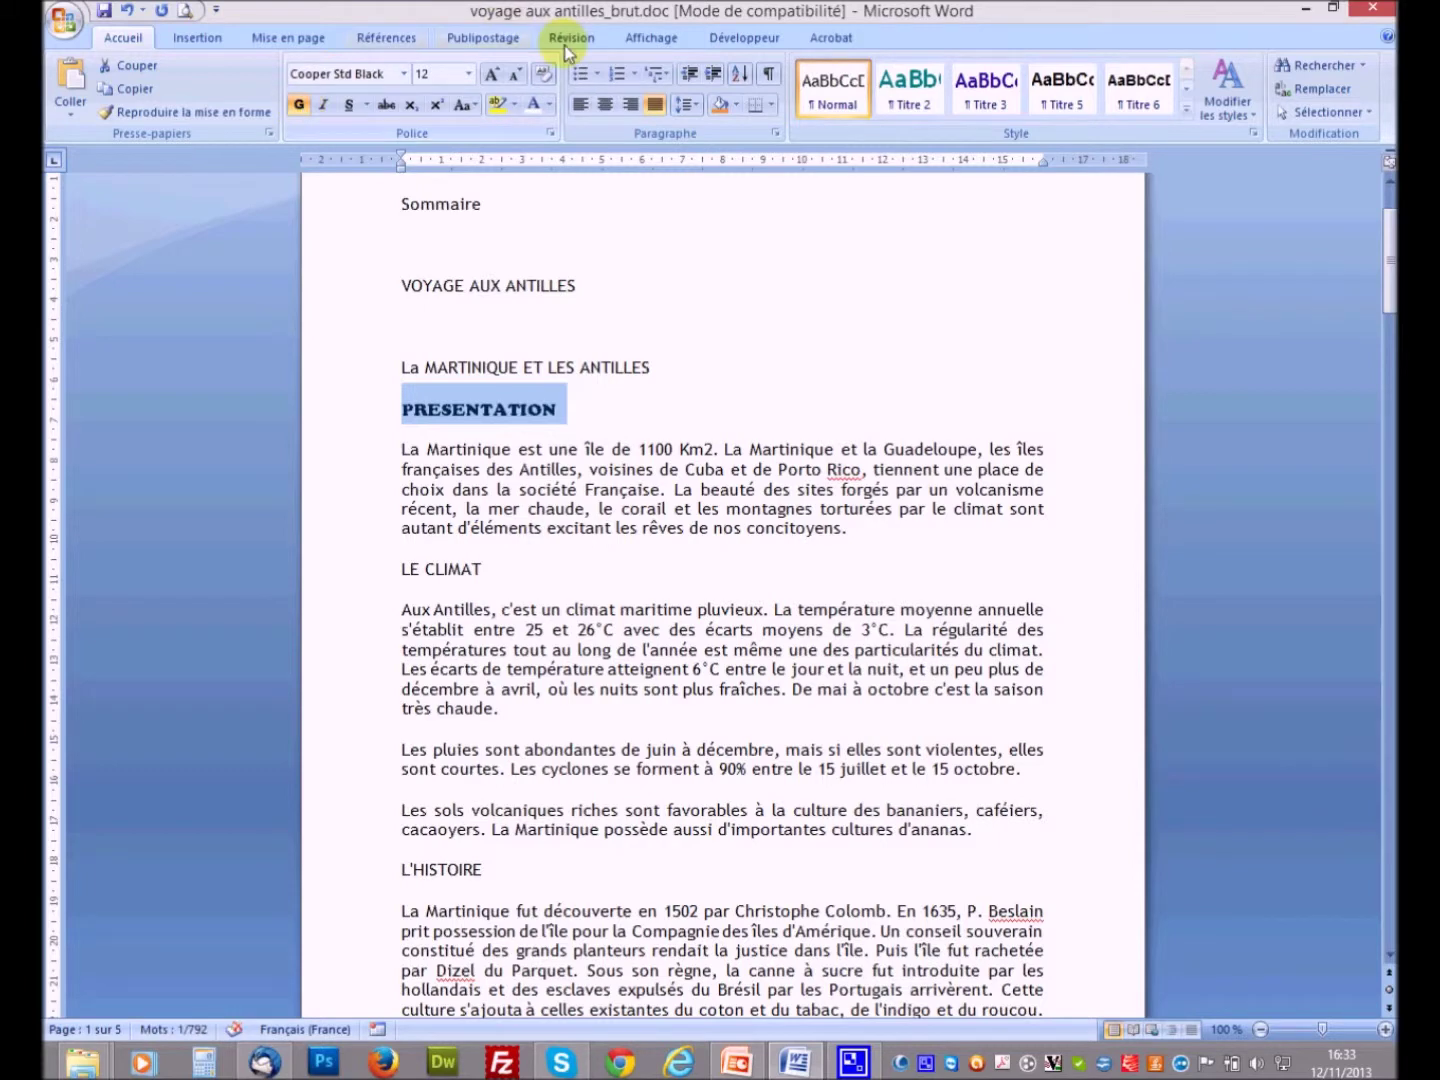
{"action": "left_click", "coordinate": [468, 74]}
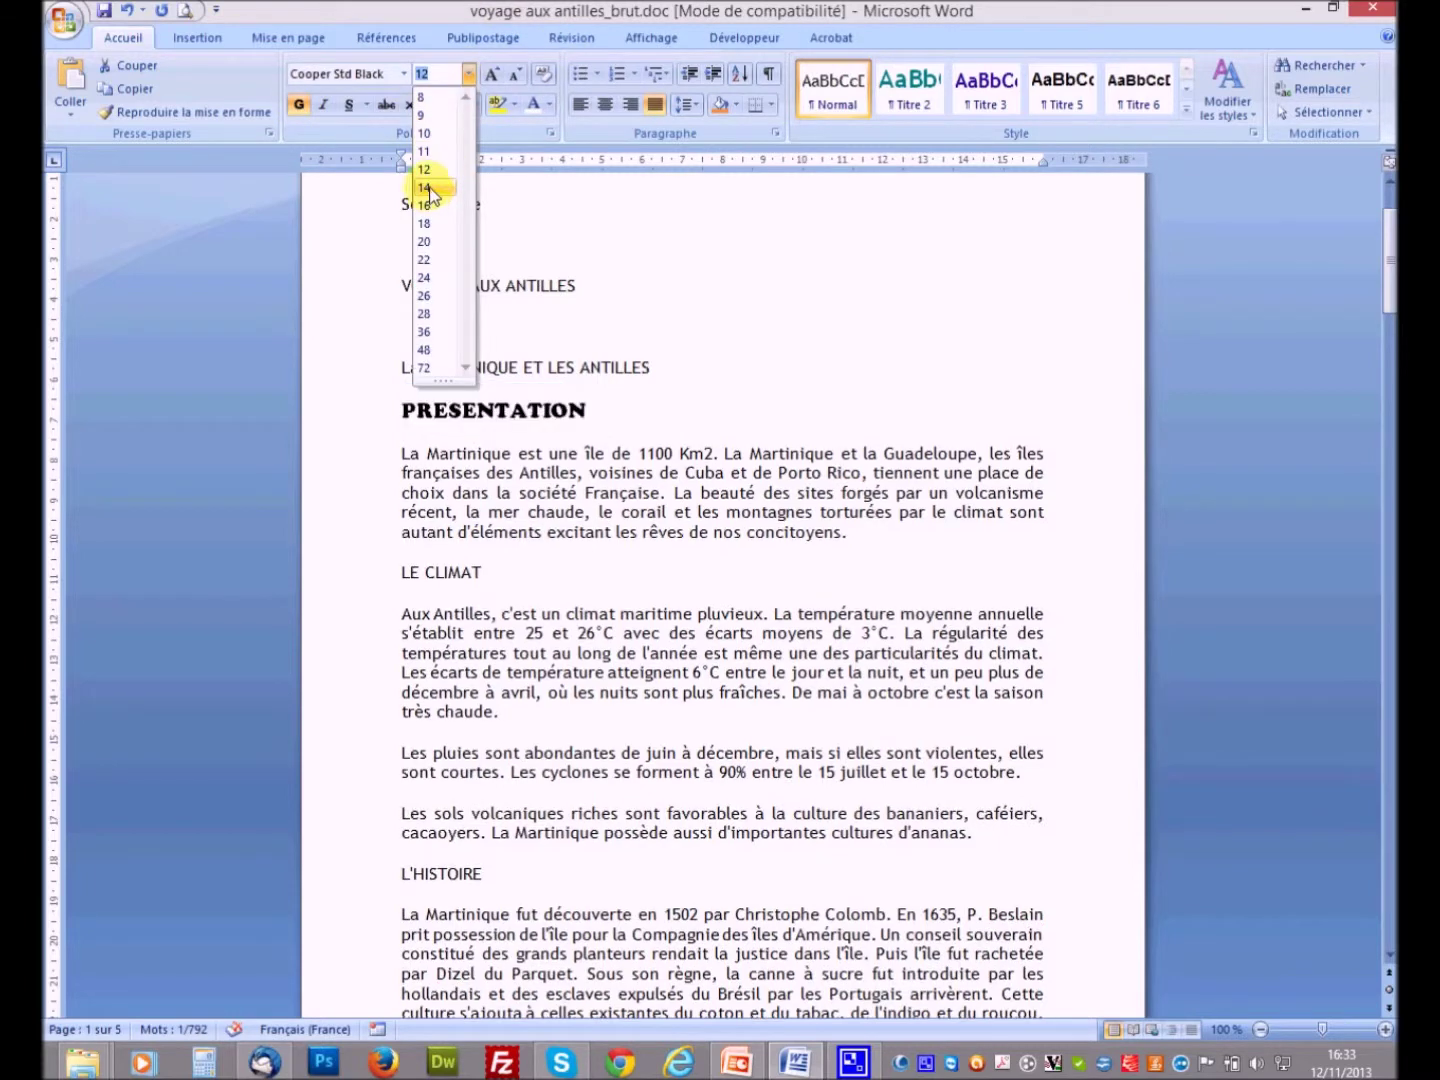
{"action": "left_click", "coordinate": [430, 188]}
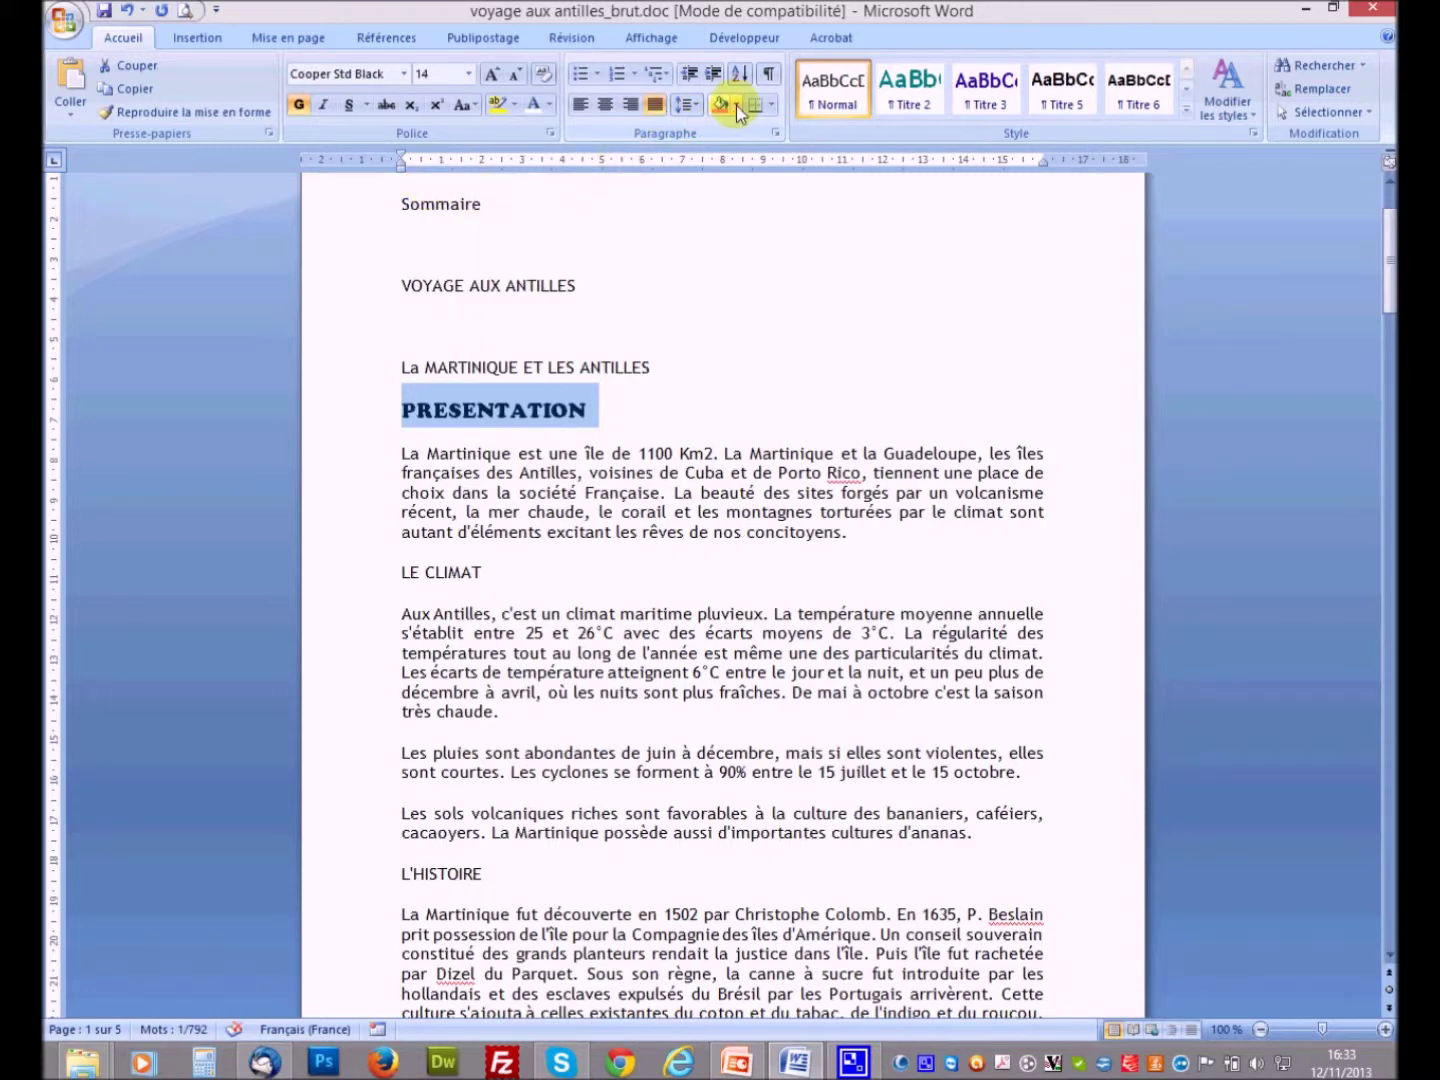
{"action": "left_click", "coordinate": [604, 105]}
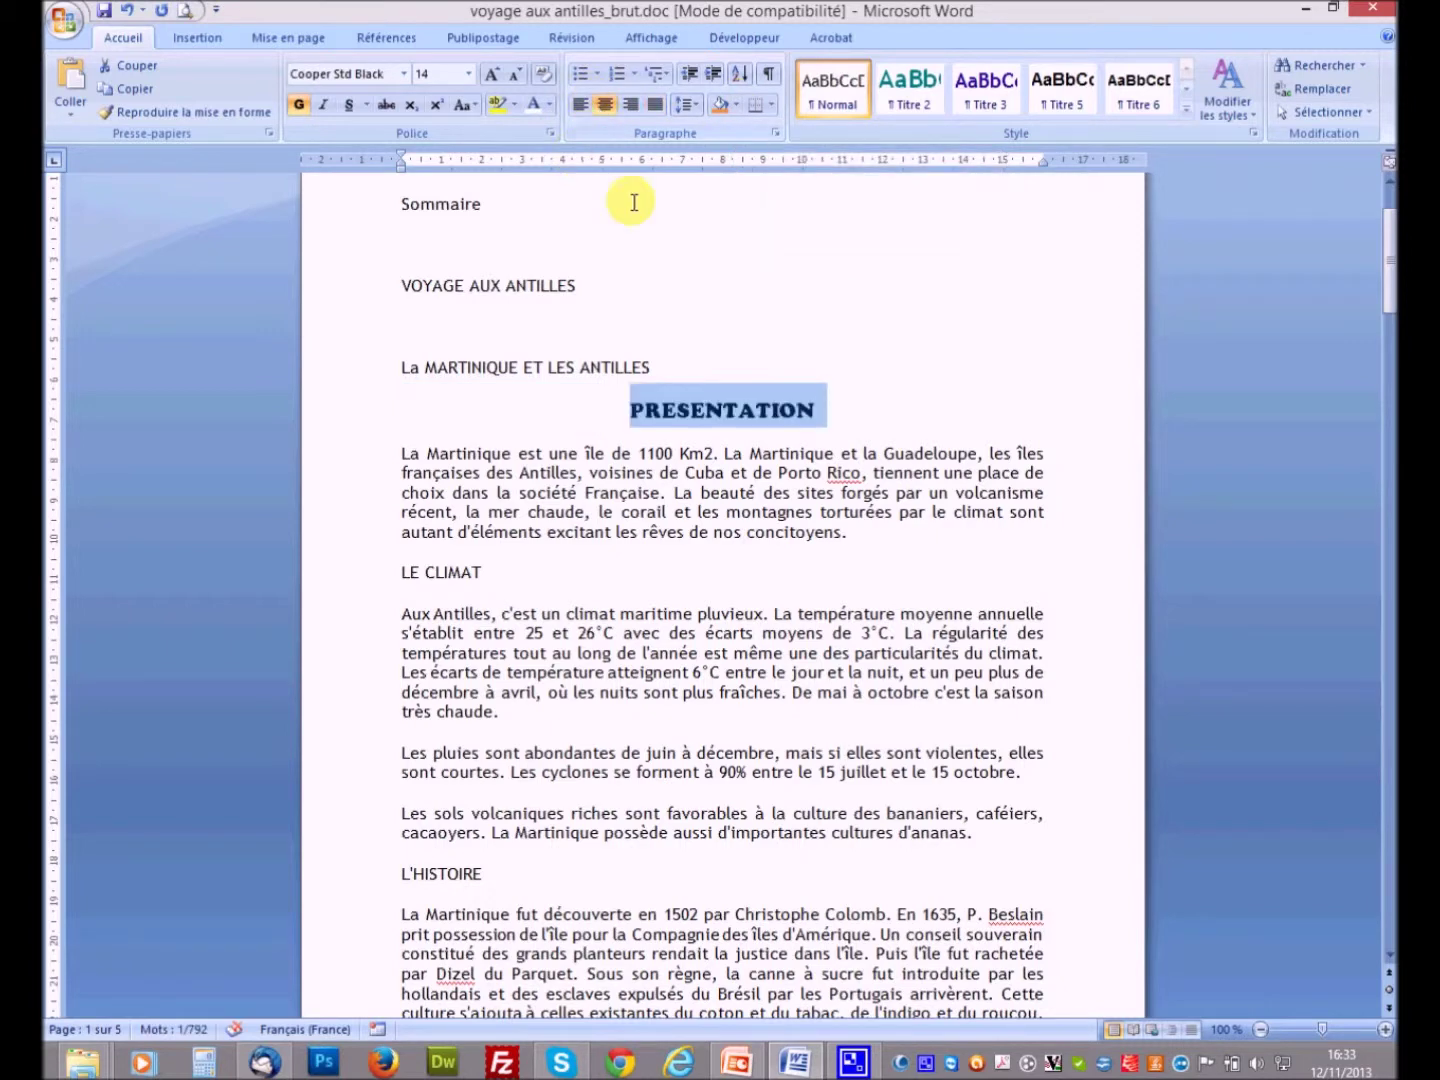
Give the PRESENTATION heading a turquoise theme-colour background shading and white text
{"action": "left_click", "coordinate": [735, 104]}
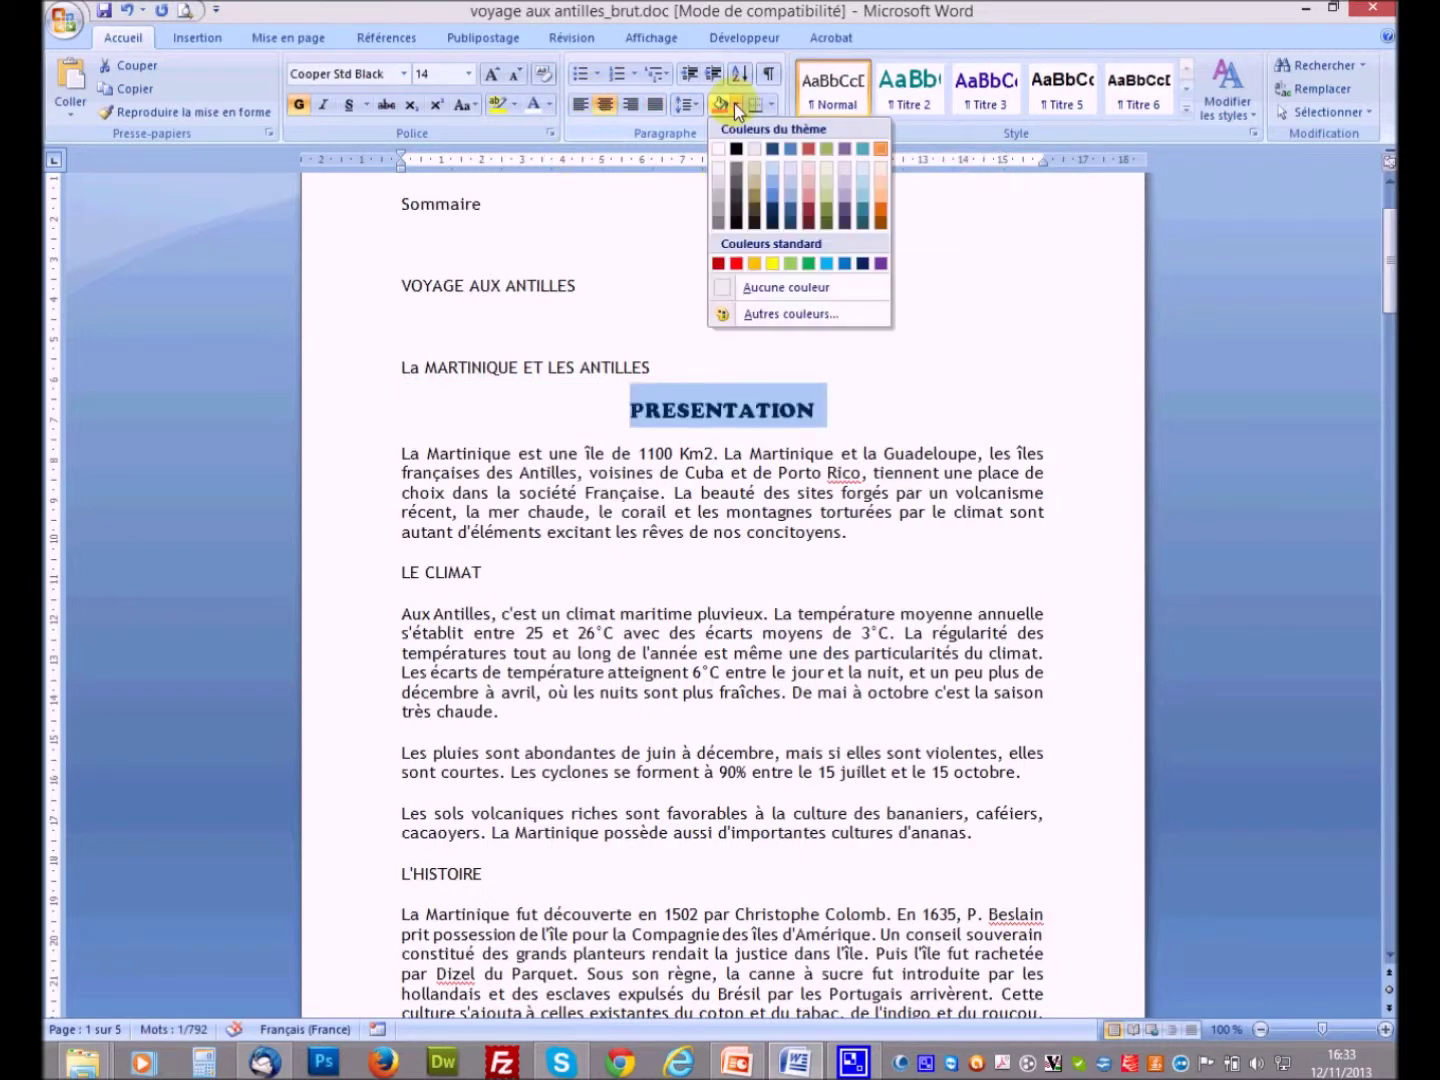
{"action": "left_click", "coordinate": [864, 153]}
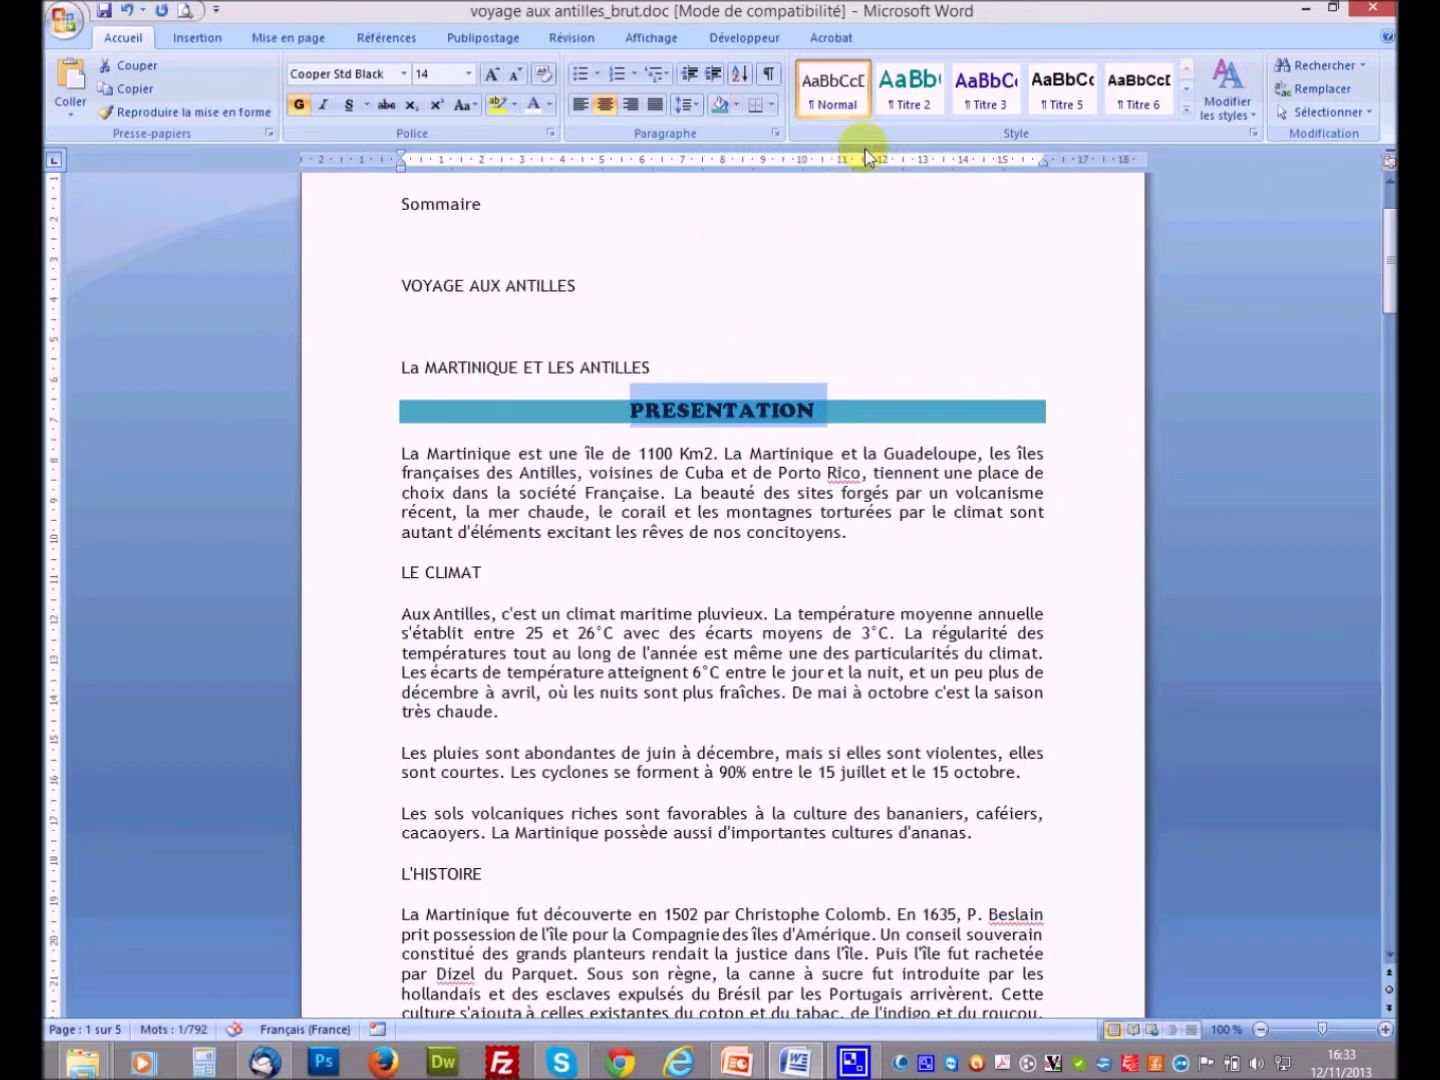
{"action": "left_click", "coordinate": [548, 105]}
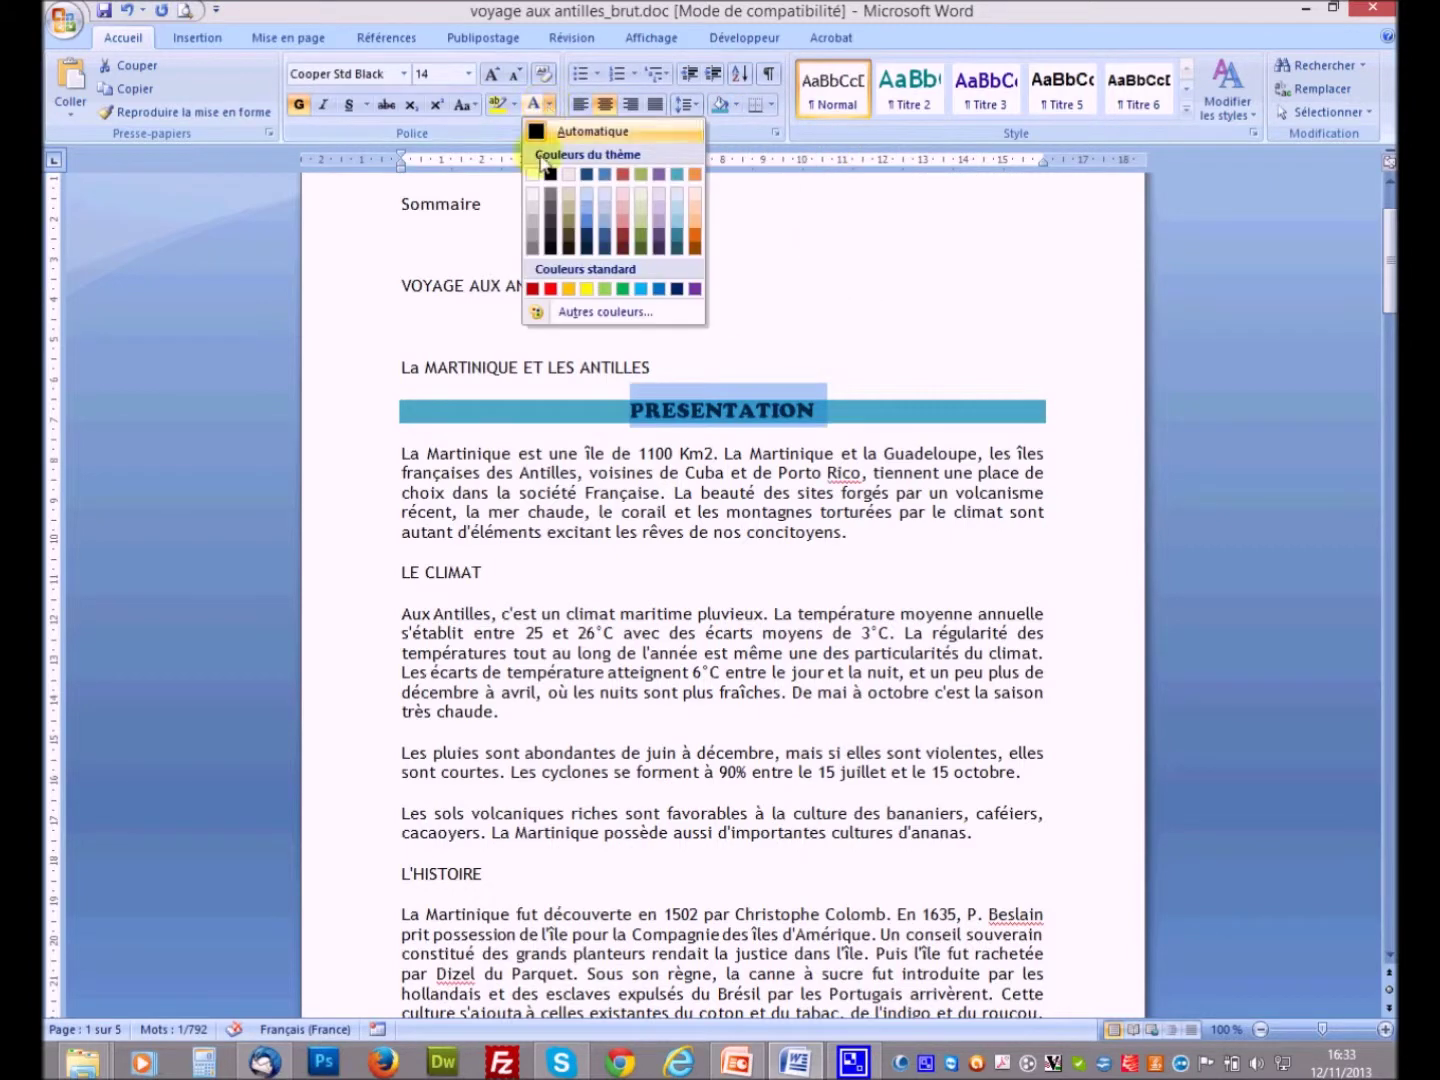
{"action": "left_click", "coordinate": [538, 178]}
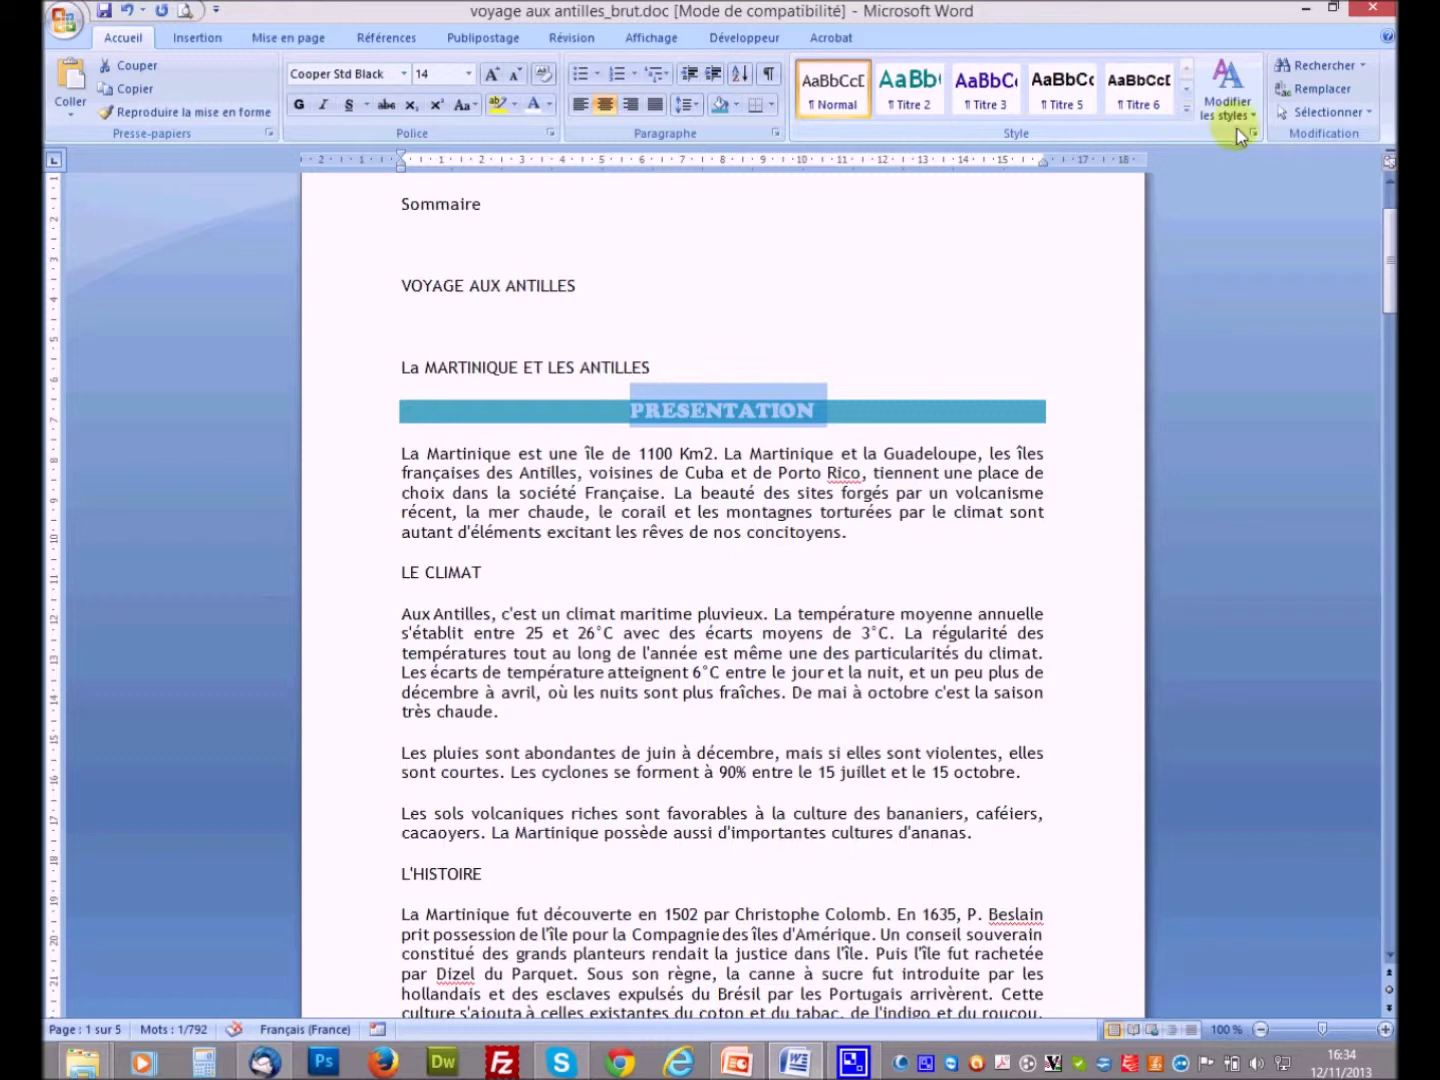
Save the formatting of the PRESENTATION heading as a new quick style named "titre principaux2"
{"action": "left_click", "coordinate": [1187, 113]}
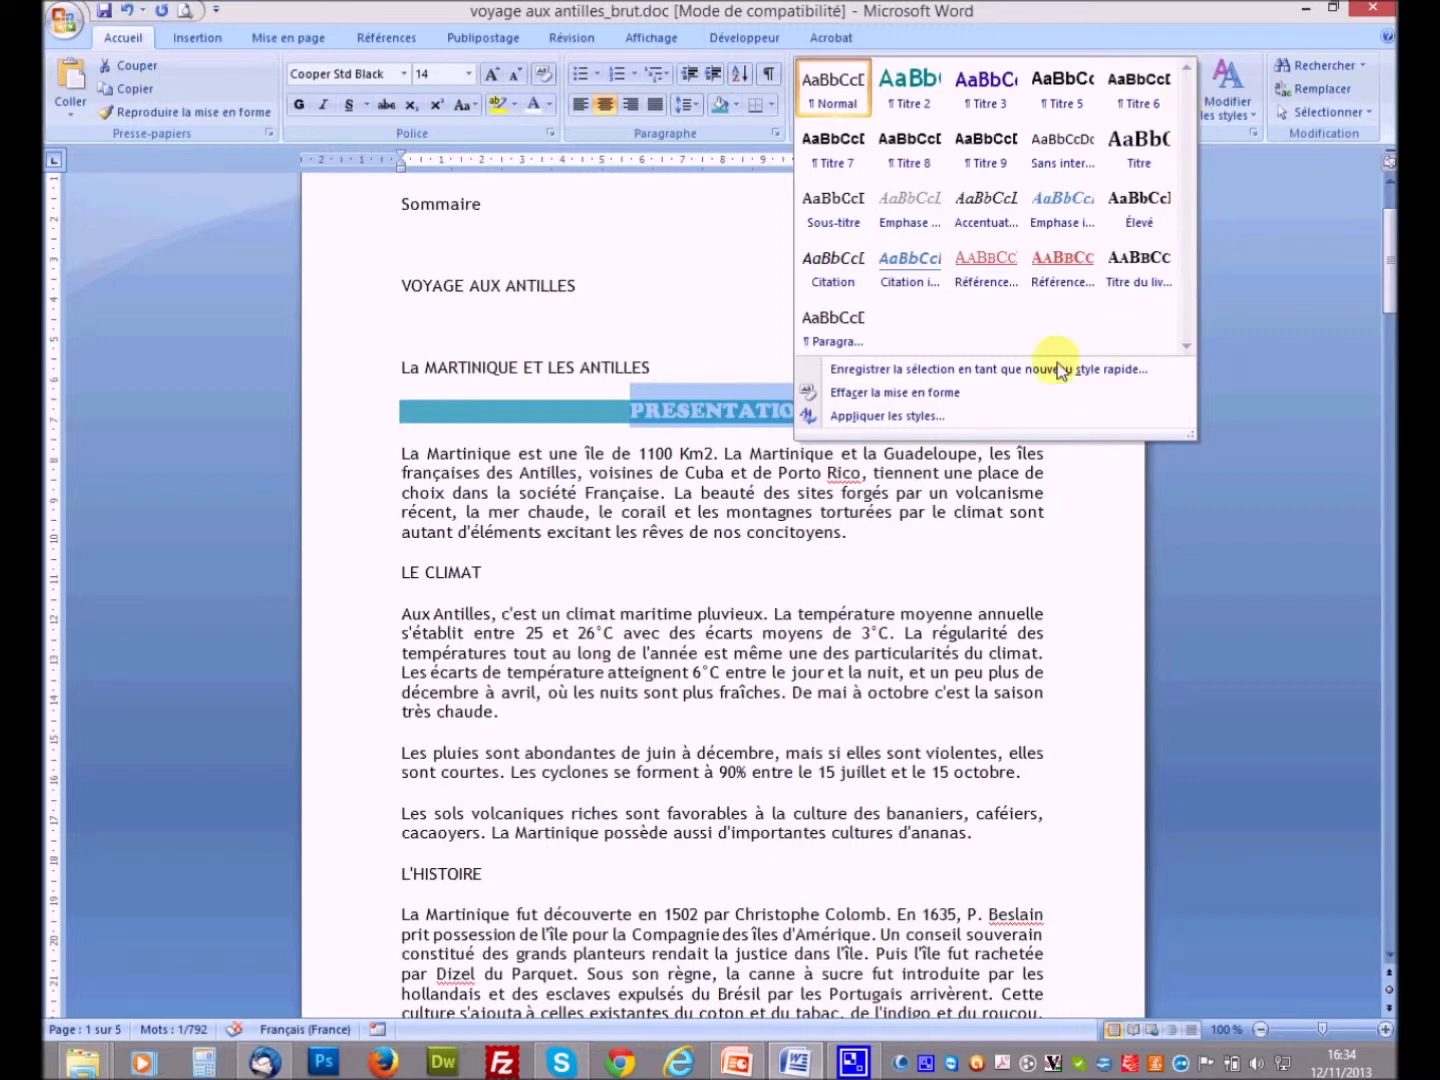
{"action": "left_click", "coordinate": [915, 370]}
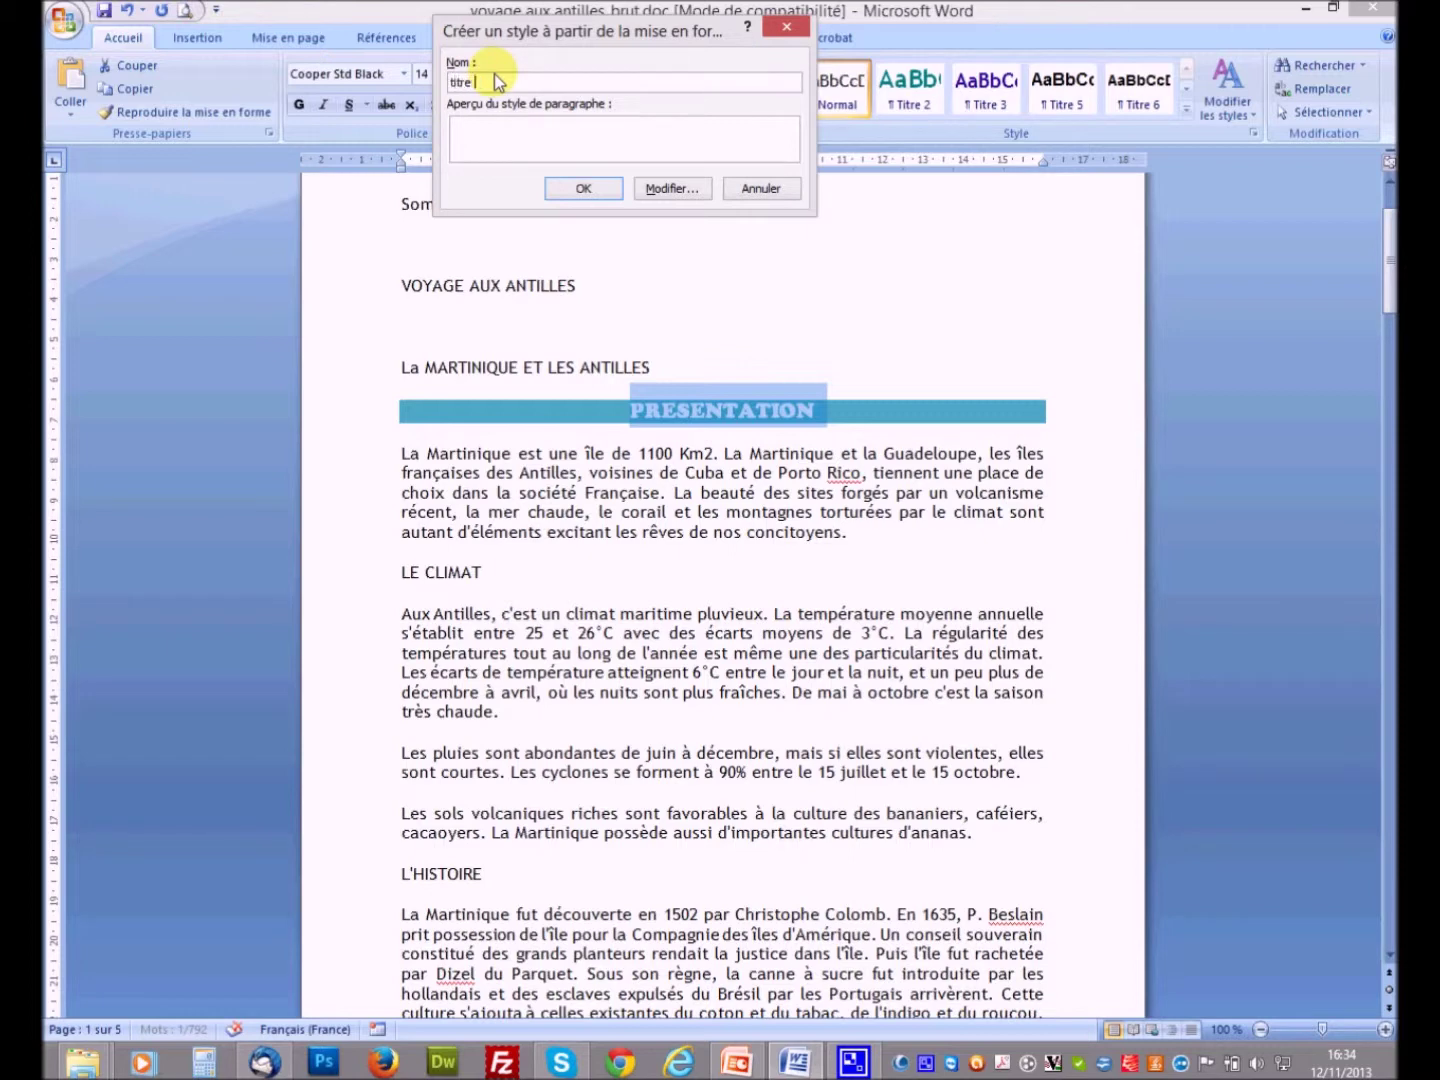
{"action": "type", "text": "principaux"}
{"action": "left_click", "coordinate": [594, 193]}
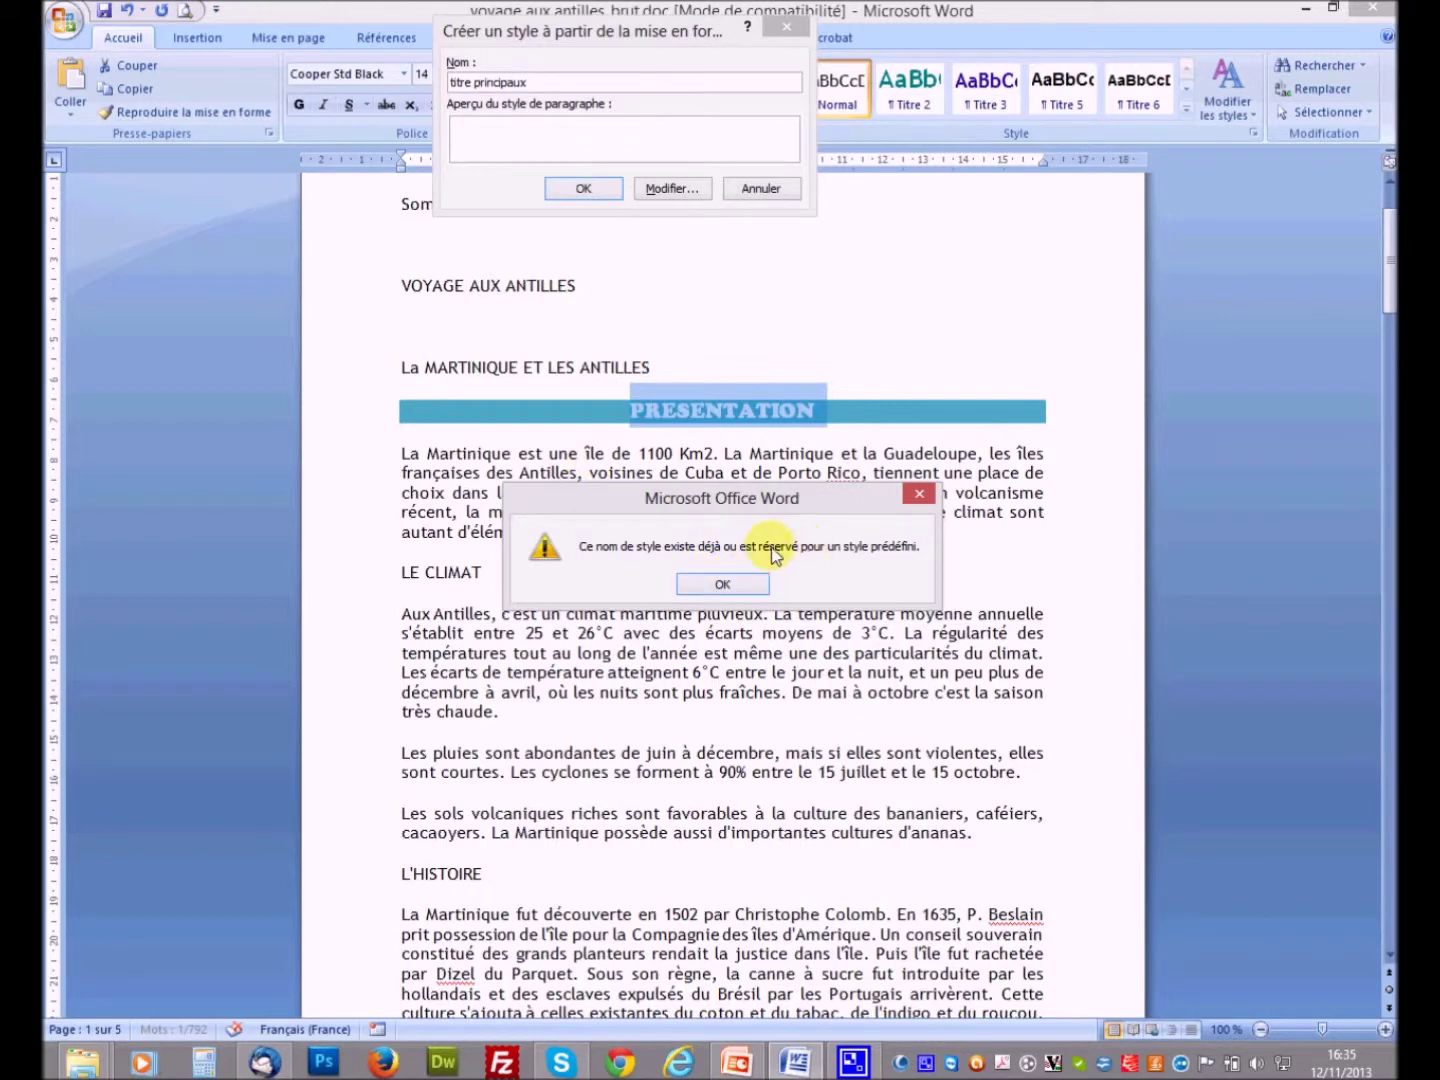
{"action": "left_click", "coordinate": [723, 585]}
{"action": "left_click", "coordinate": [535, 85]}
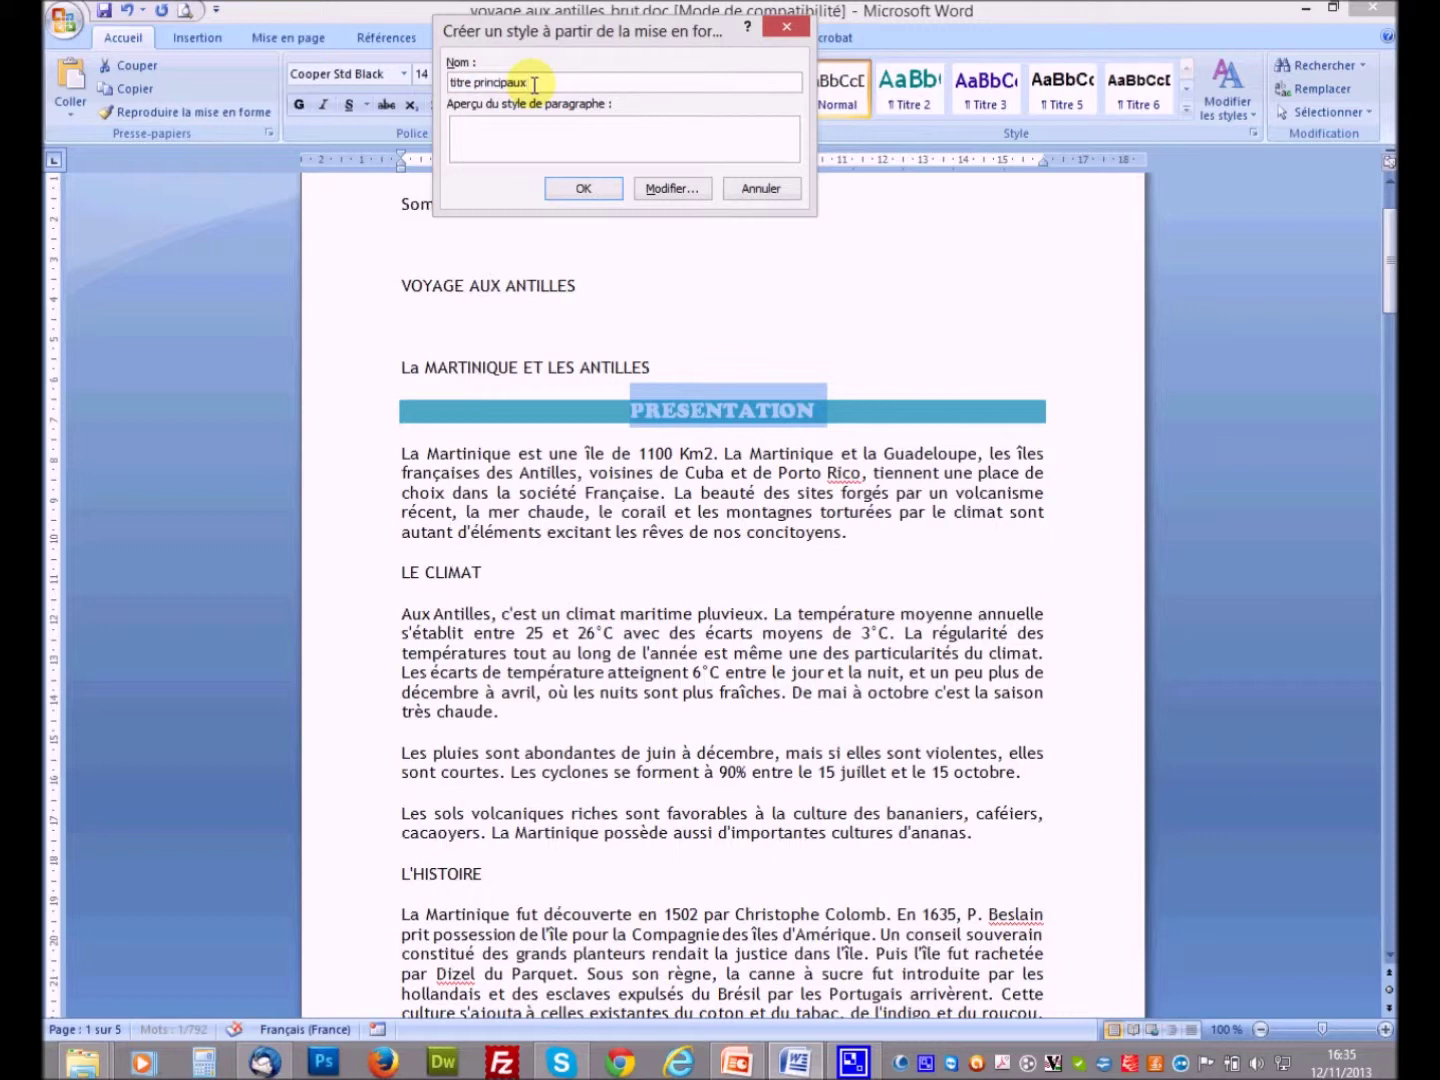
{"action": "type", "text": "2"}
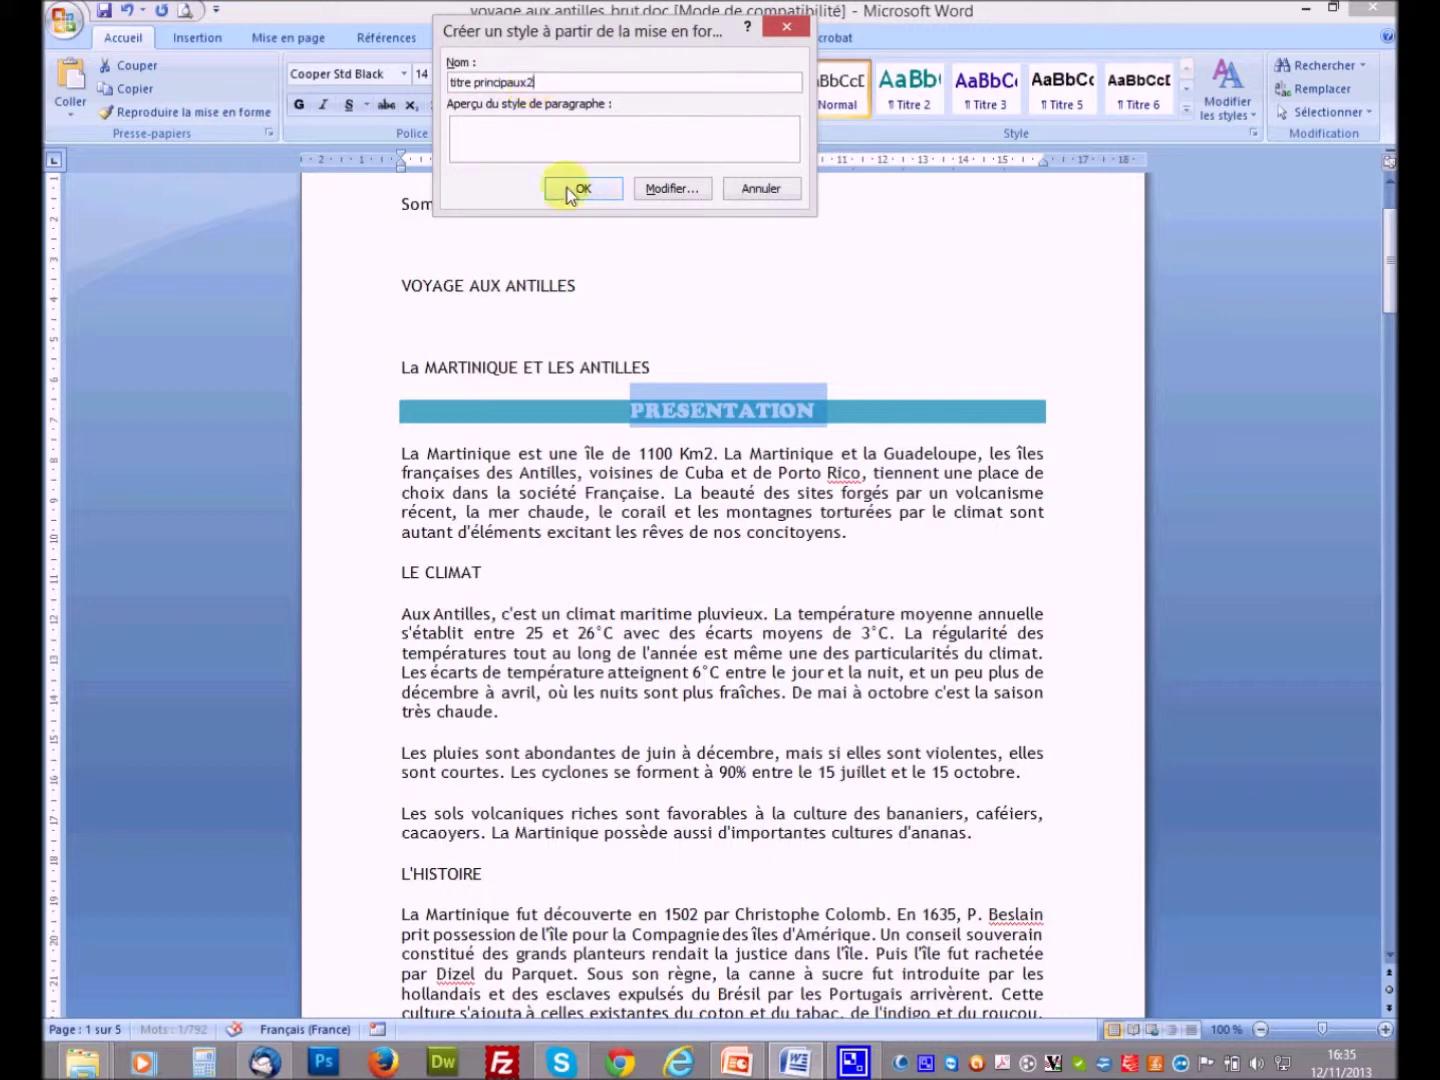
{"action": "left_click", "coordinate": [598, 193]}
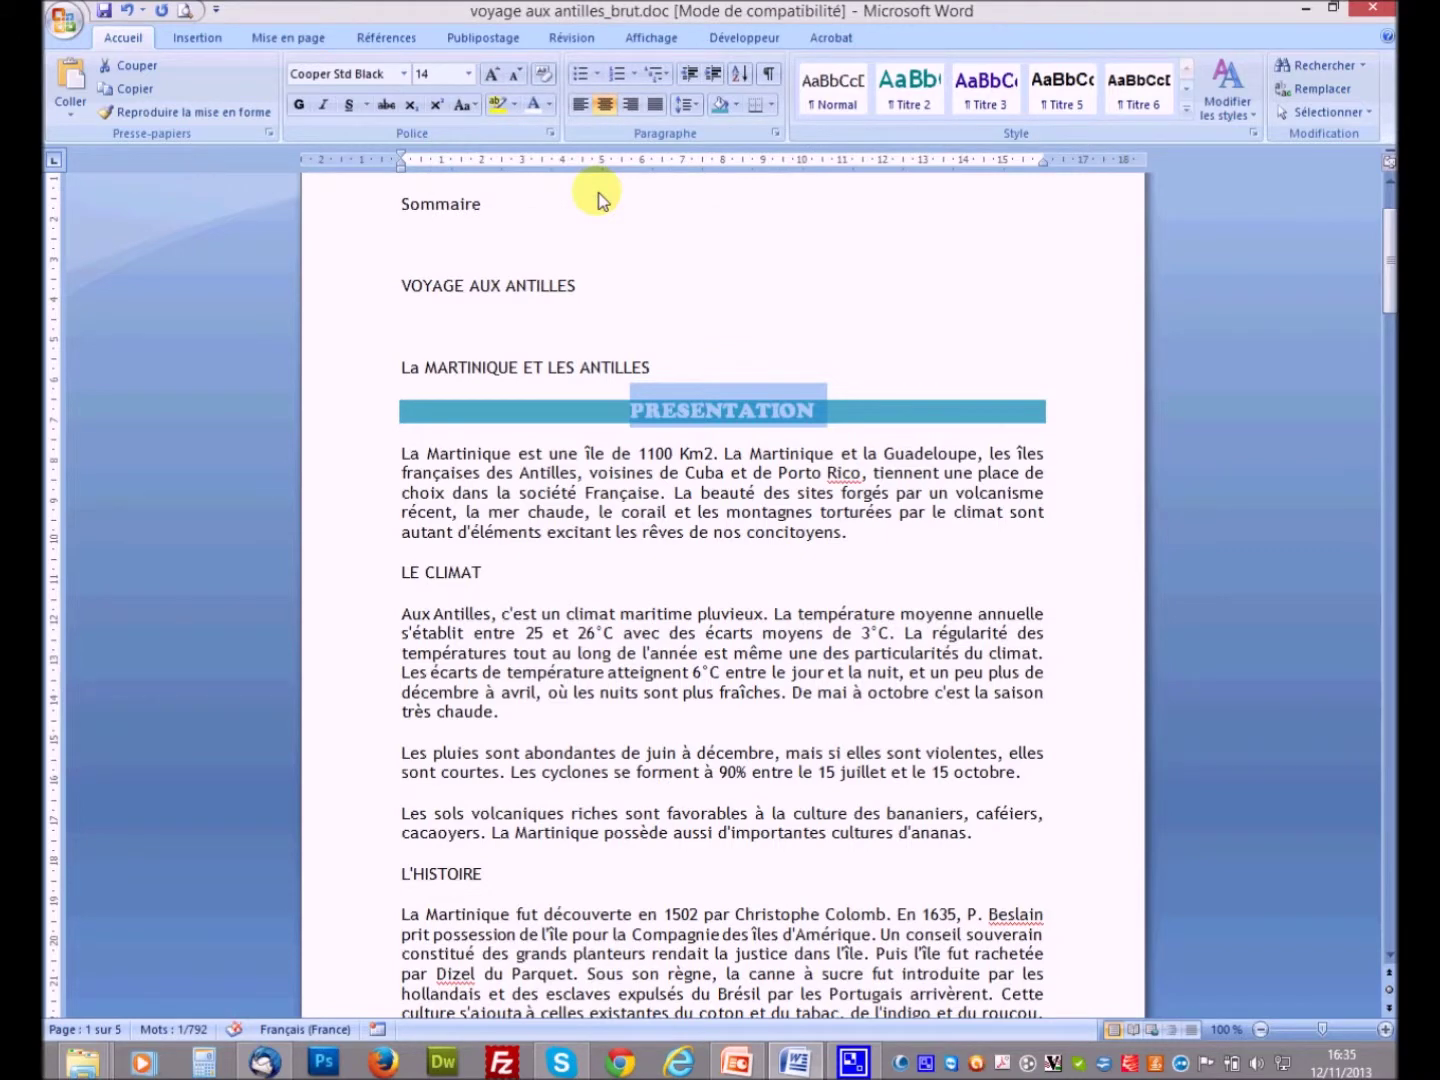
{"action": "left_click", "coordinate": [1188, 110]}
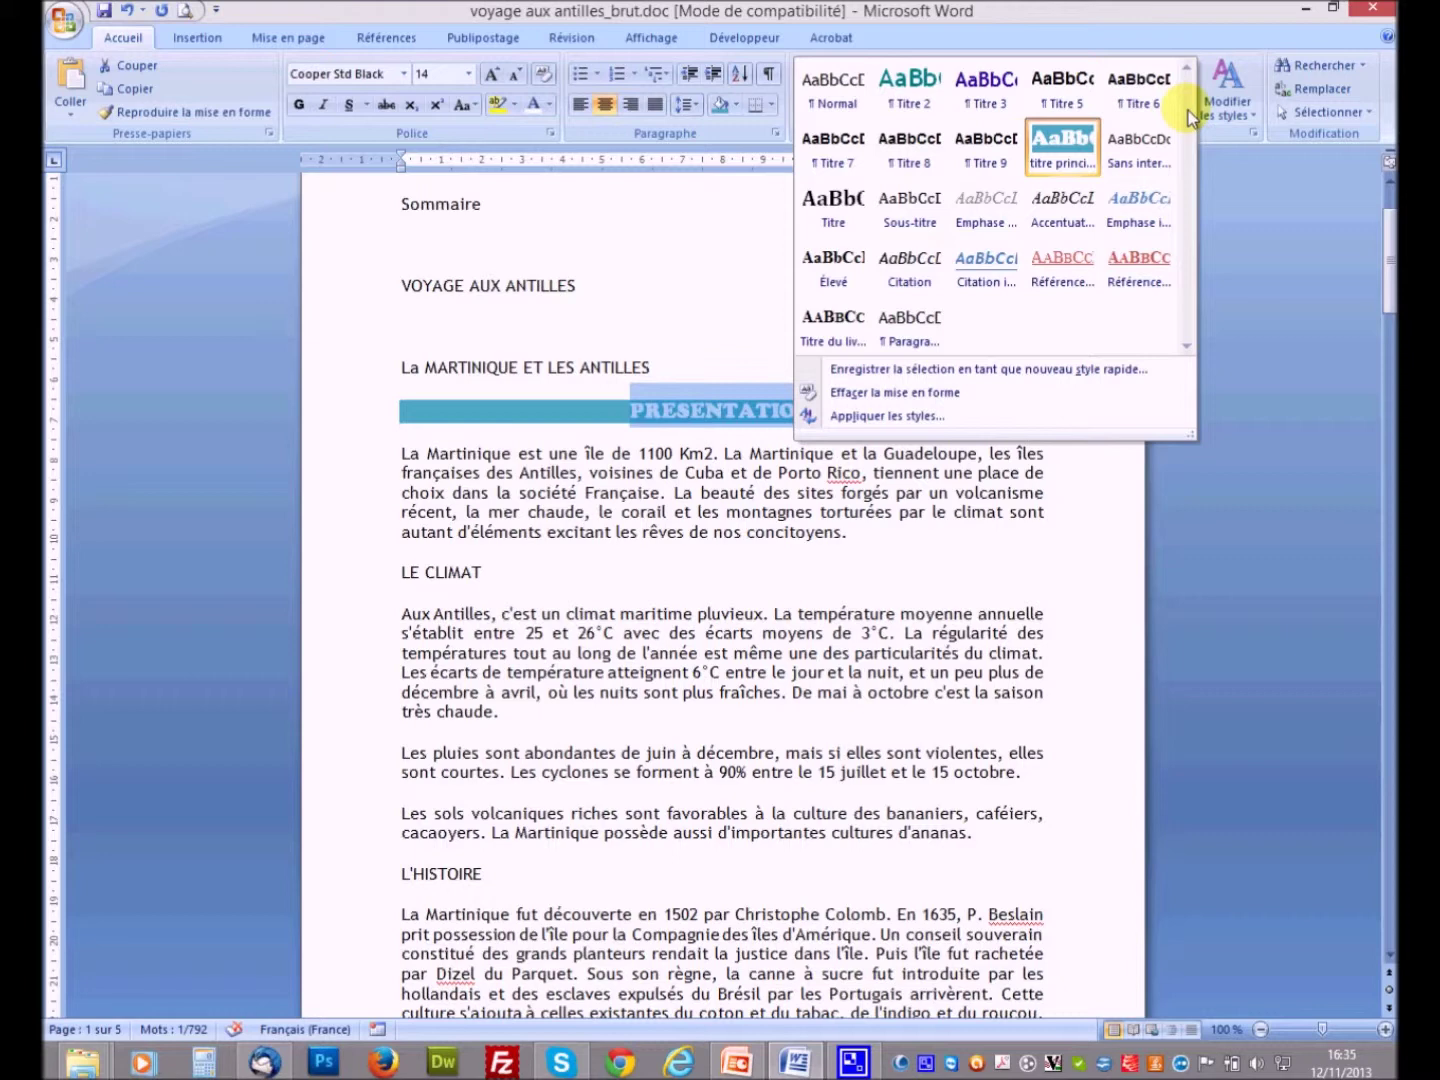
{"action": "left_click", "coordinate": [1064, 160]}
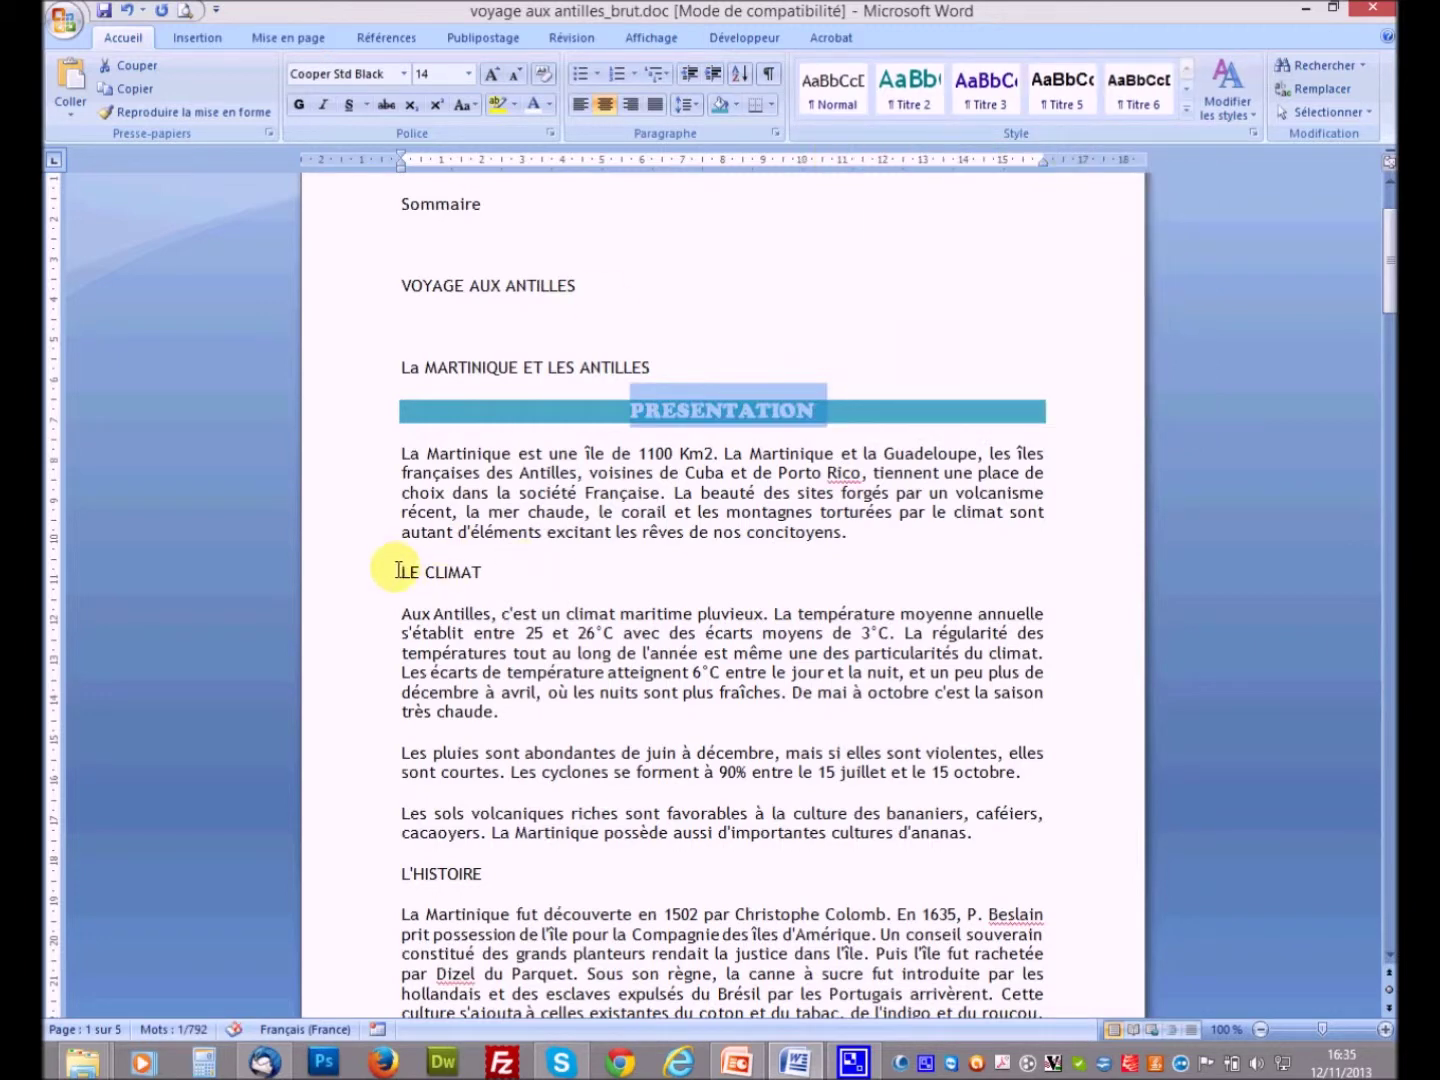
Apply the titre principaux2 style to the LE CLIMAT and L'HISTOIRE headings
{"action": "left_click_drag", "start_coordinate": [398, 571], "coordinate": [497, 573]}
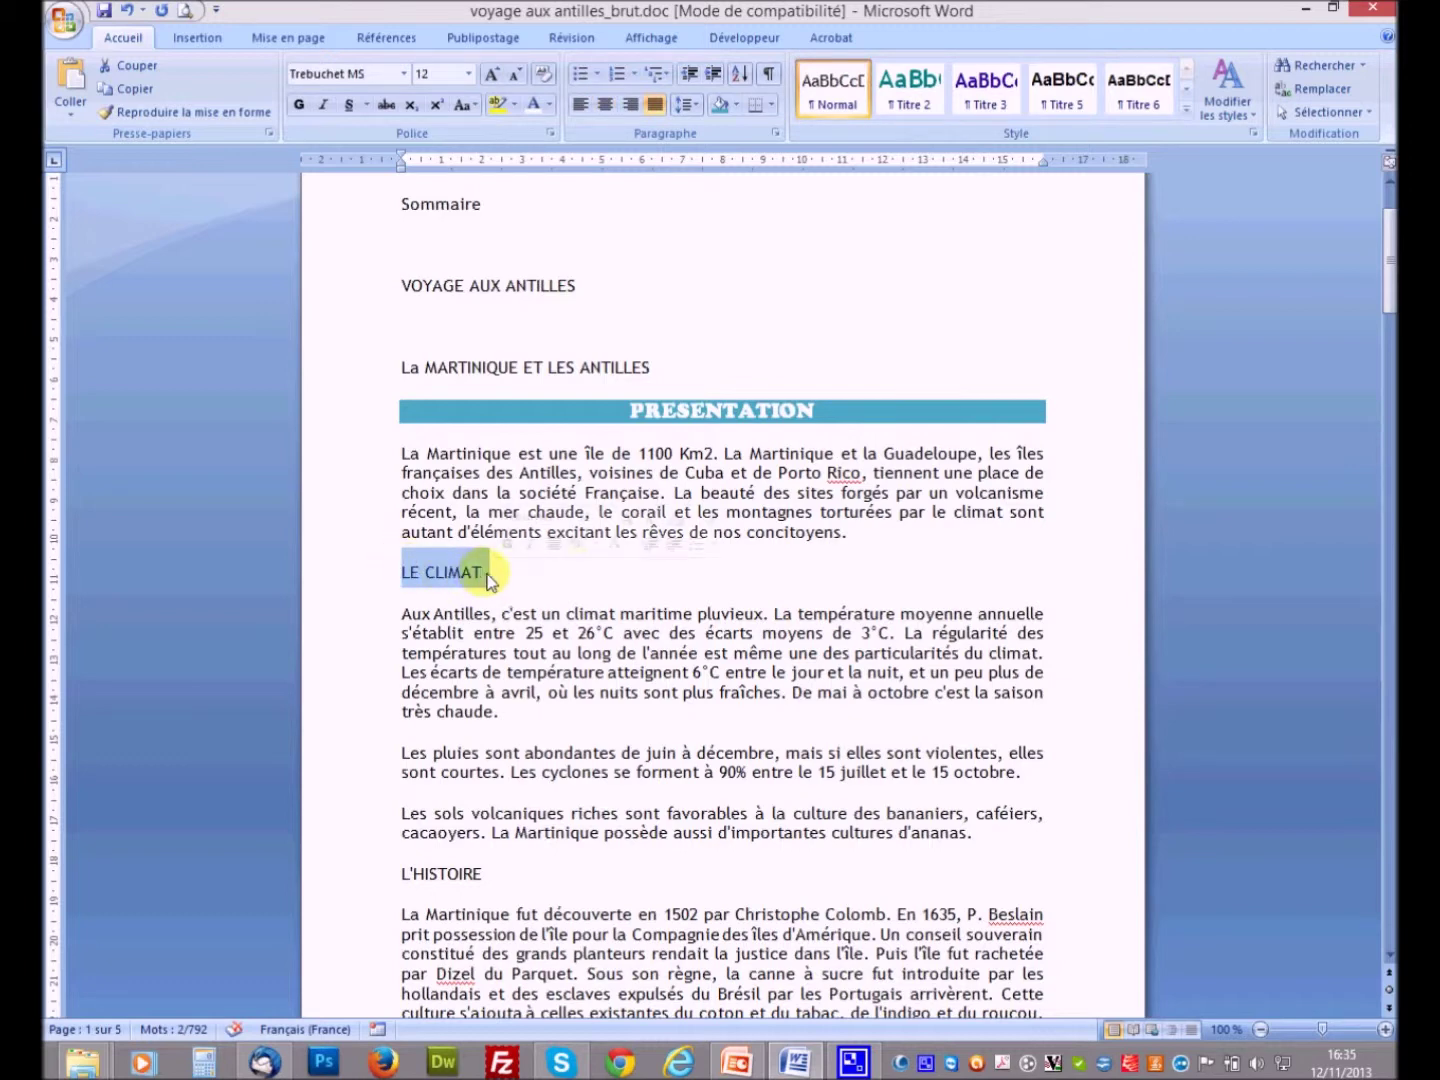
{"action": "left_click", "coordinate": [1188, 115]}
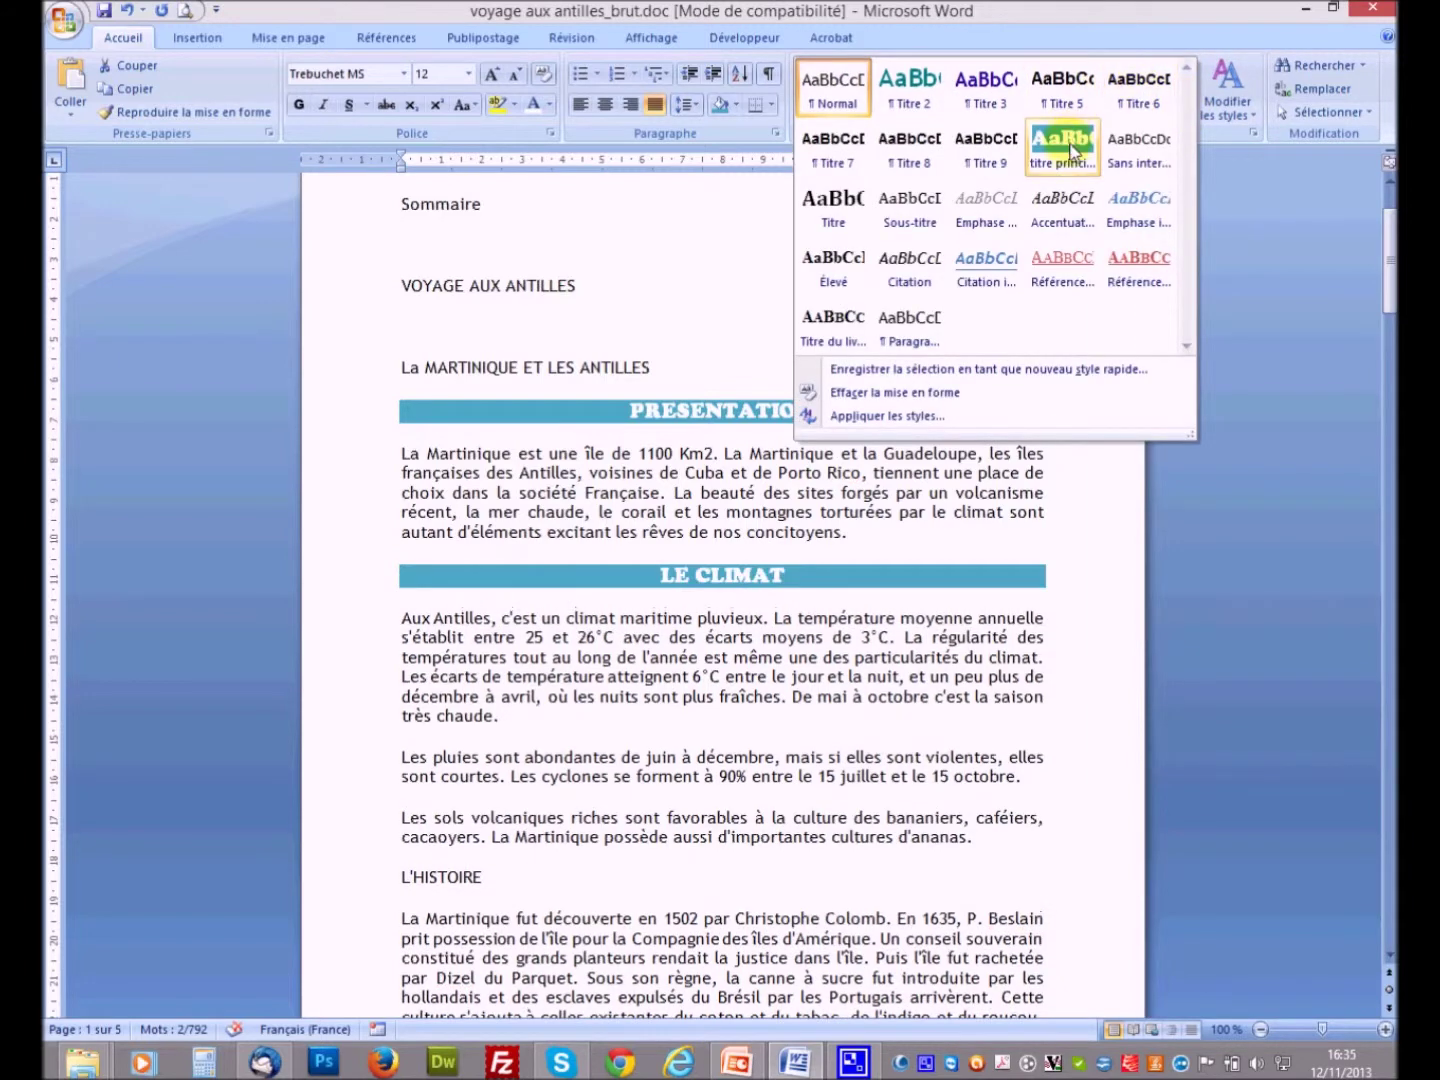
{"action": "left_click", "coordinate": [1074, 151]}
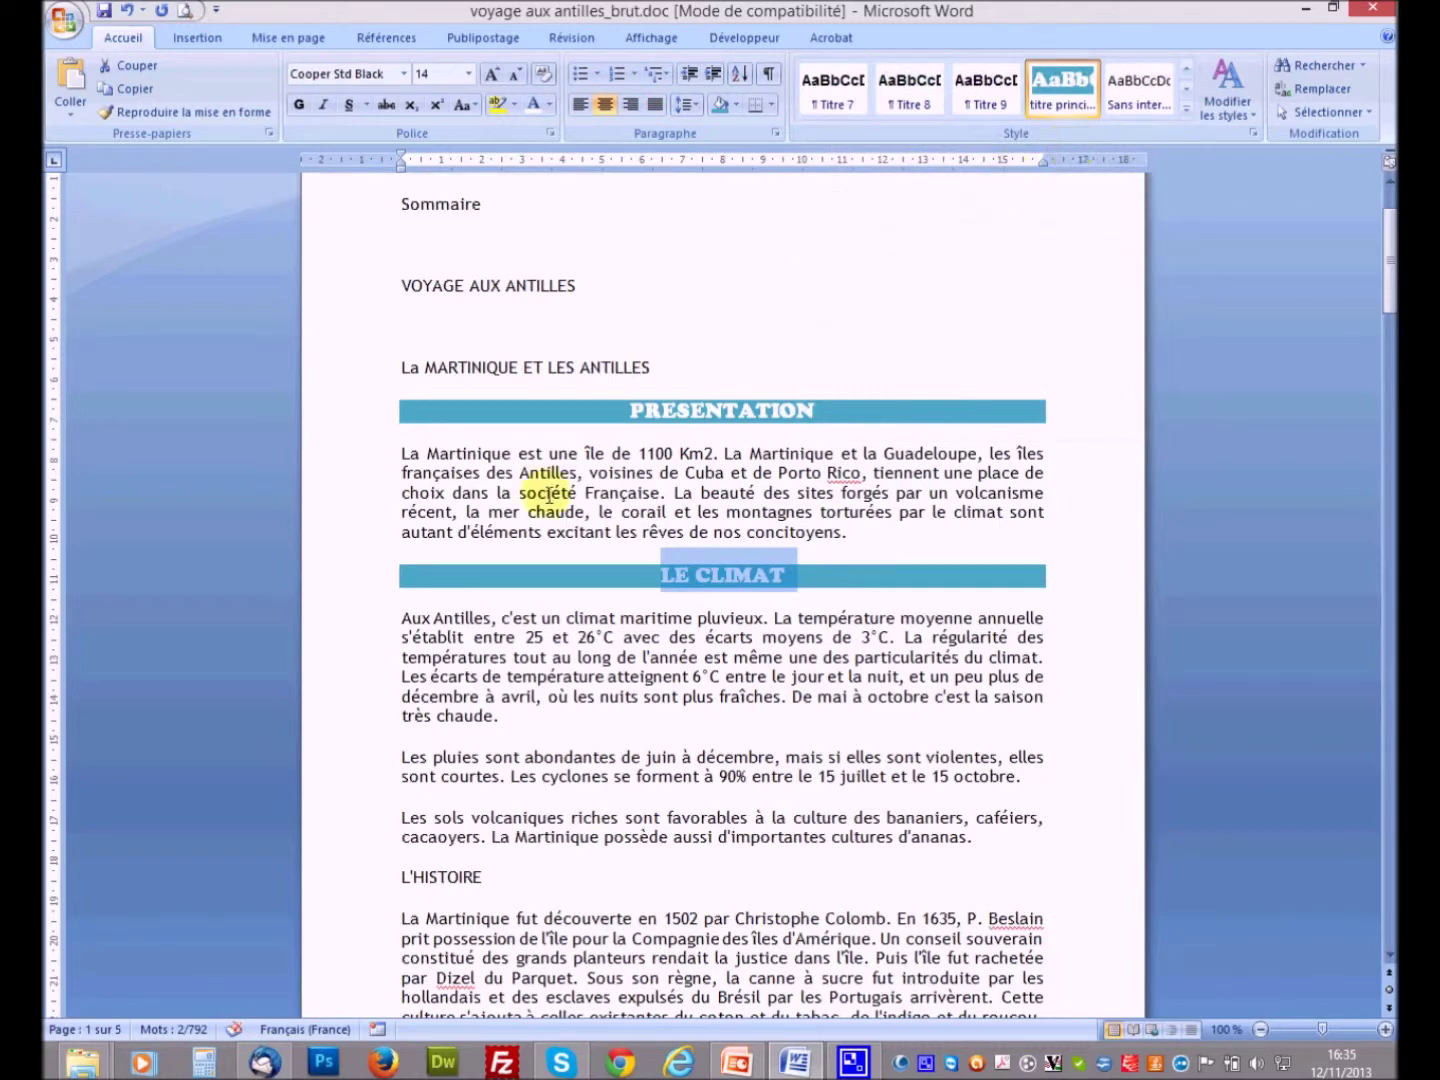
{"action": "left_click_drag", "start_coordinate": [400, 876], "coordinate": [500, 879]}
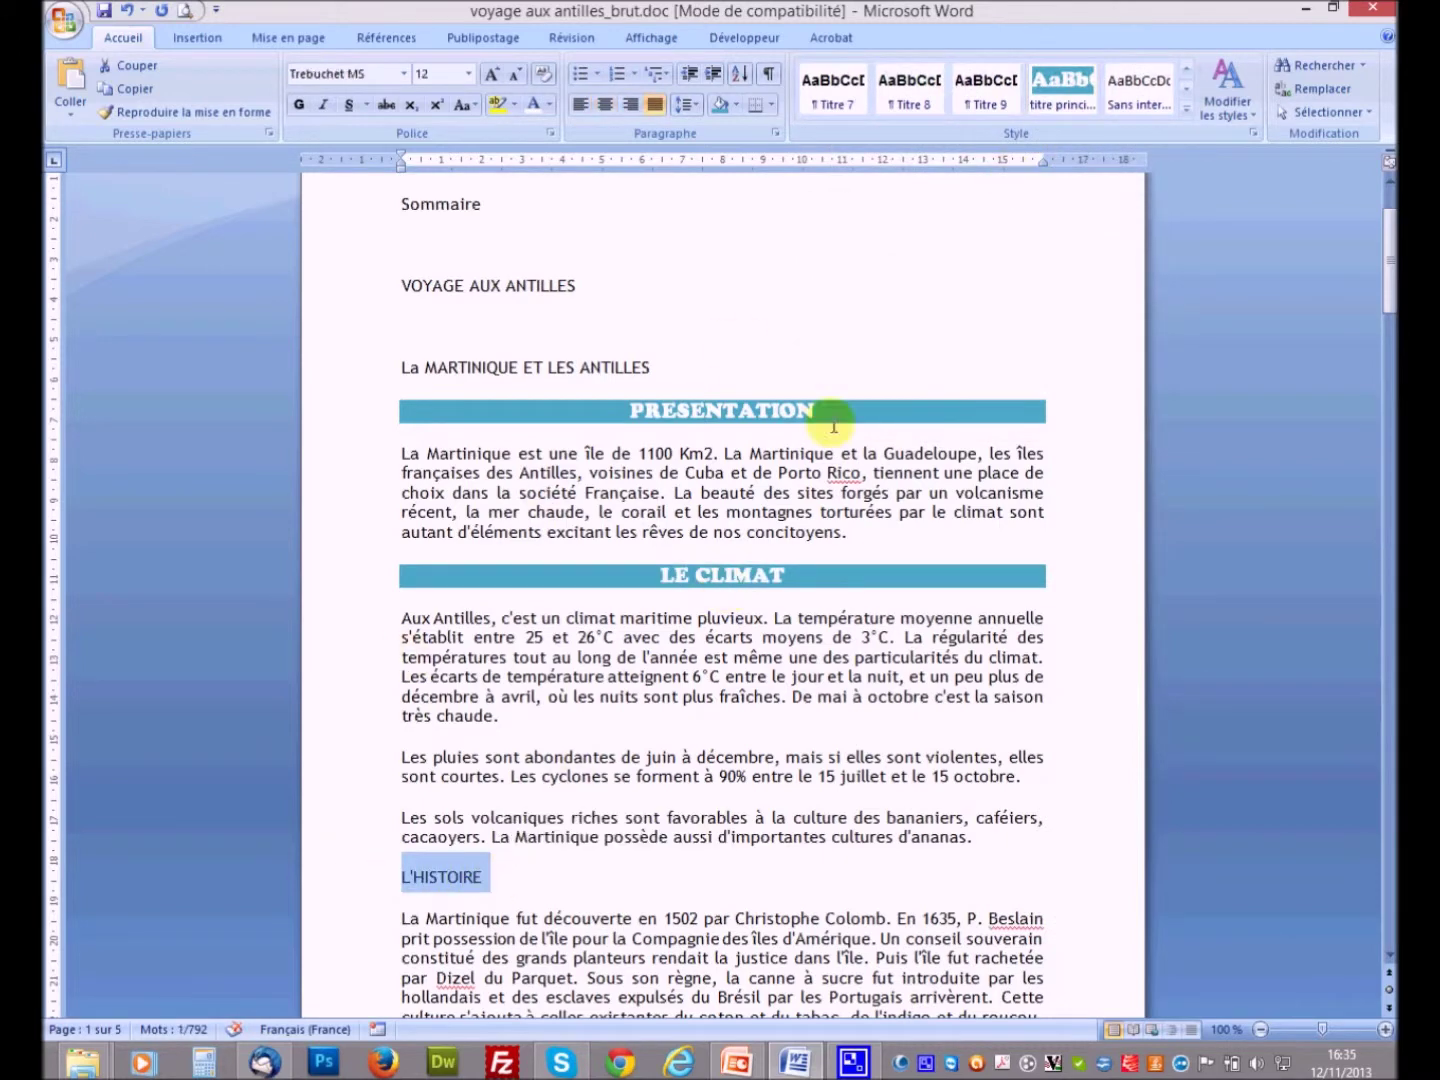
{"action": "left_click", "coordinate": [1060, 95]}
Apply the titre principaux2 style to the LES PLAGES and LES SITES A VISITER headings on the second page
{"action": "scroll", "coordinate": [667, 725], "scroll_direction": "down", "scroll_amount": 1}
{"action": "scroll", "coordinate": [667, 725], "scroll_direction": "down", "scroll_amount": 12}
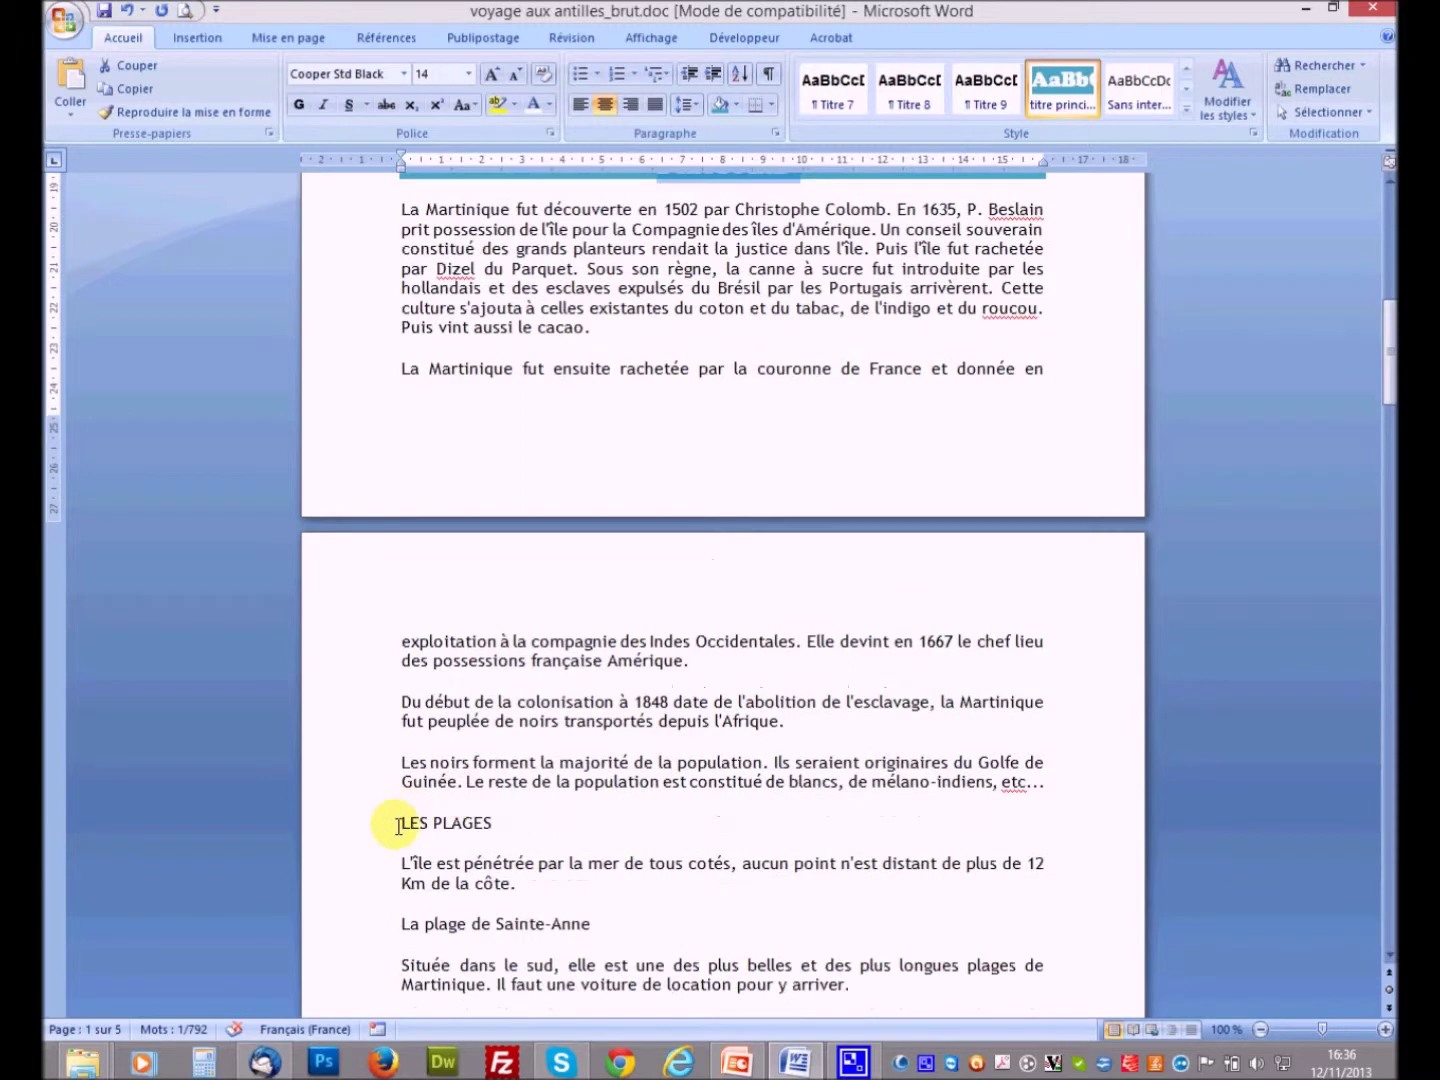
{"action": "left_click_drag", "start_coordinate": [398, 823], "coordinate": [502, 823]}
{"action": "left_click", "coordinate": [1040, 80]}
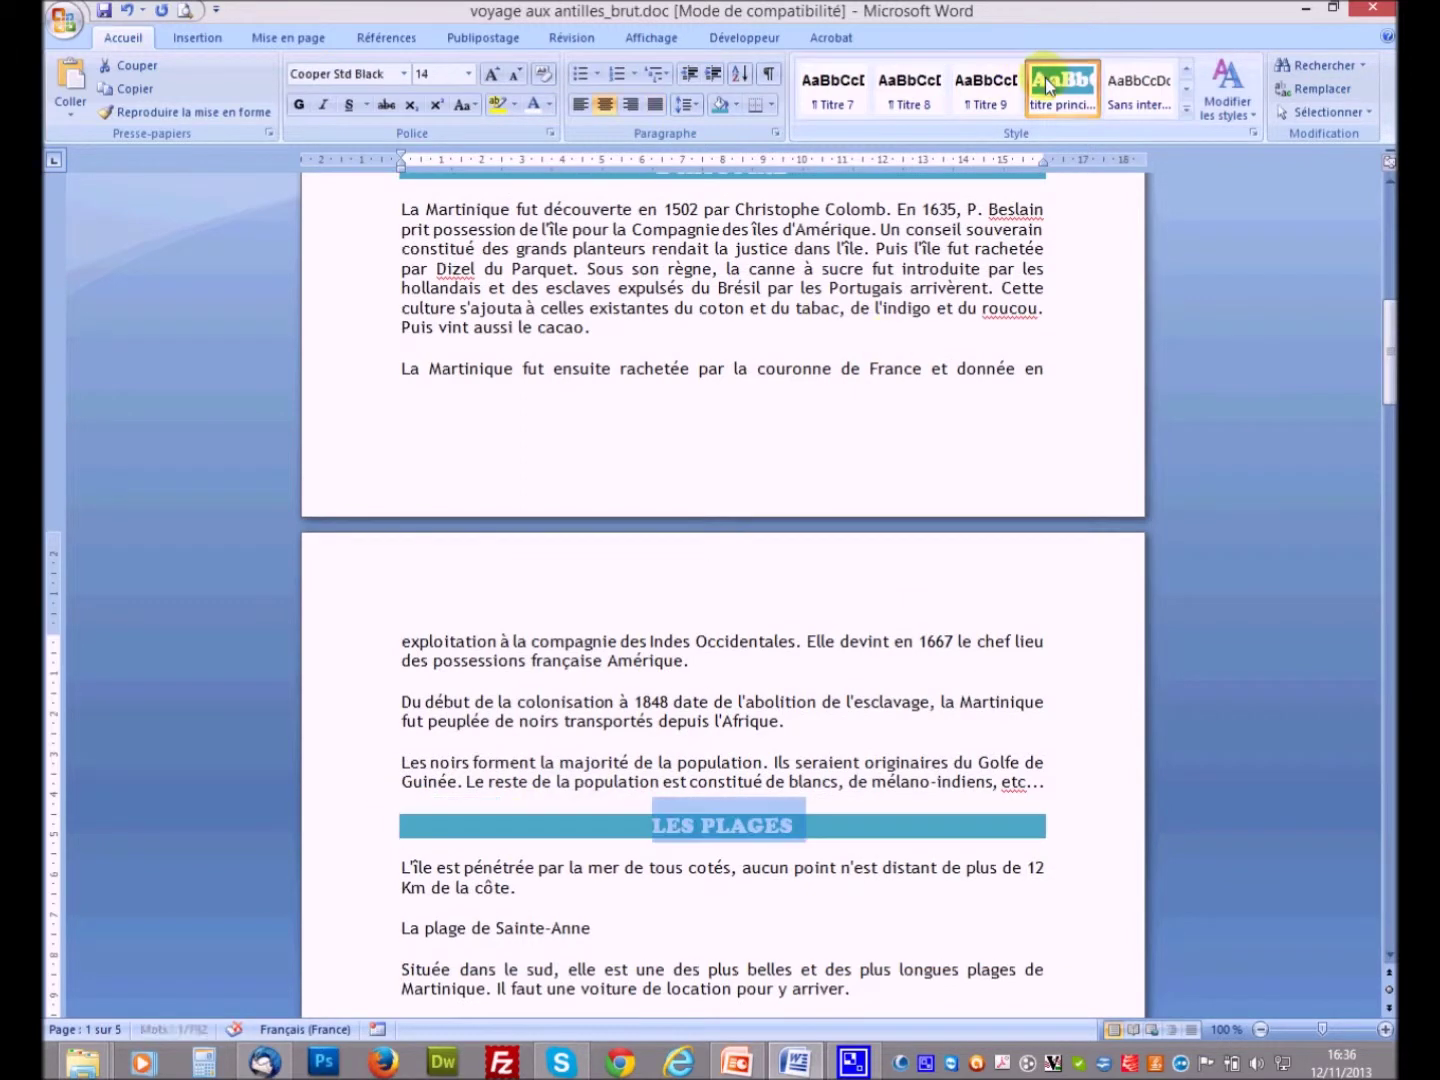
{"action": "scroll", "coordinate": [748, 620], "scroll_direction": "down", "scroll_amount": 6}
{"action": "scroll", "coordinate": [748, 620], "scroll_direction": "down", "scroll_amount": 2}
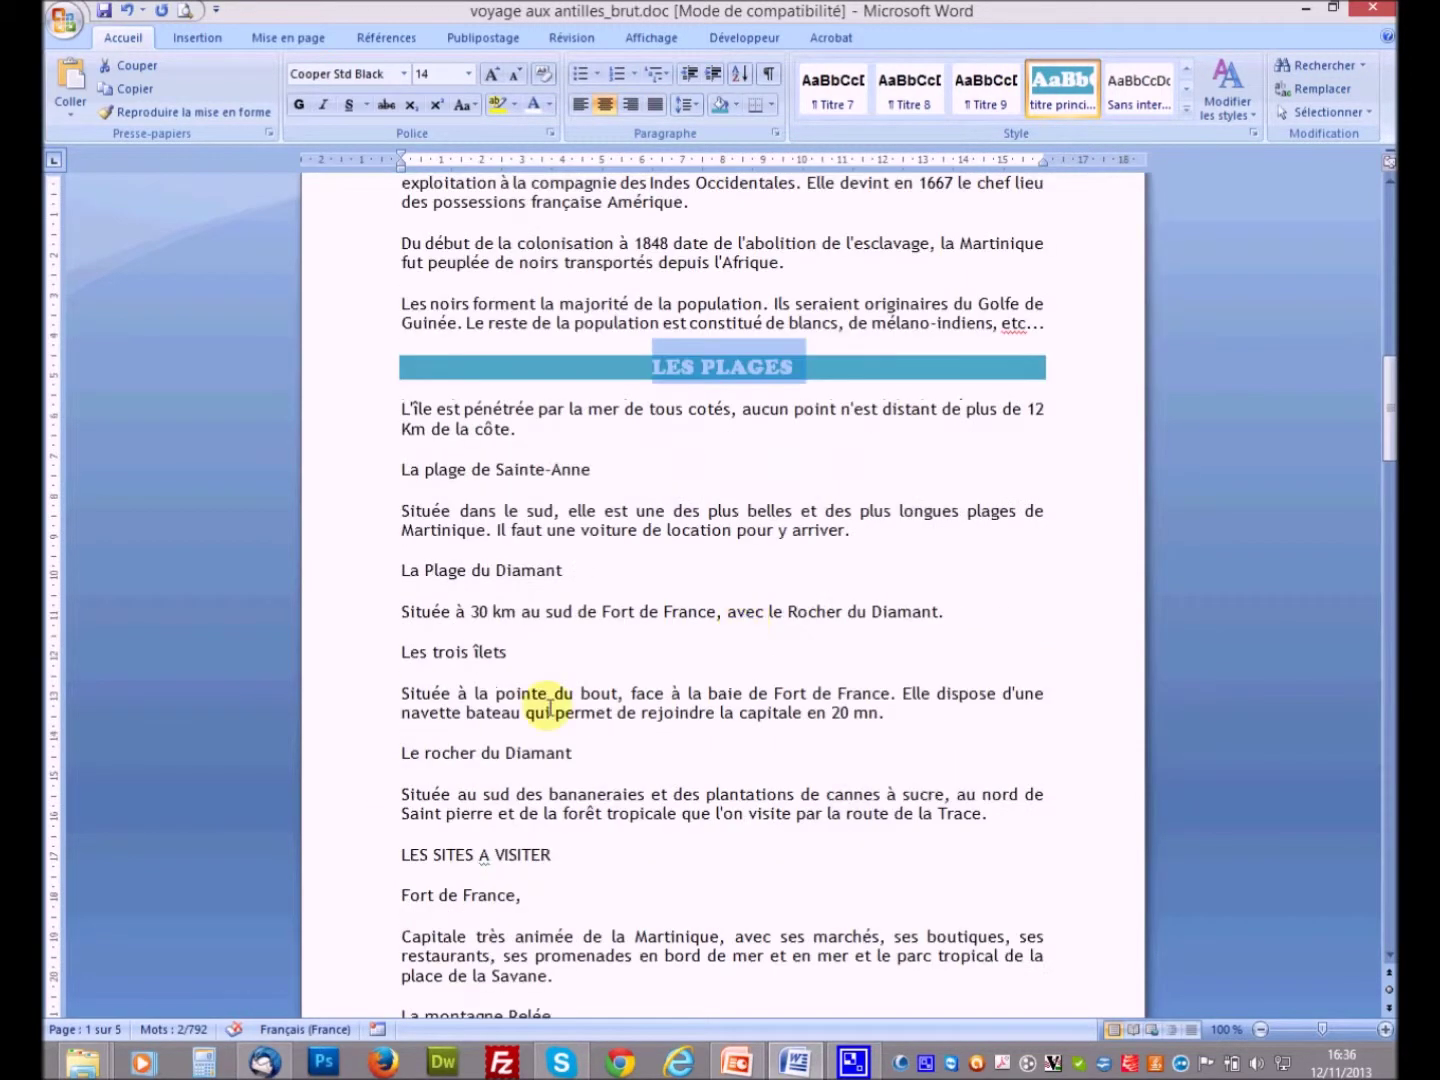
{"action": "left_click_drag", "start_coordinate": [398, 855], "coordinate": [575, 854]}
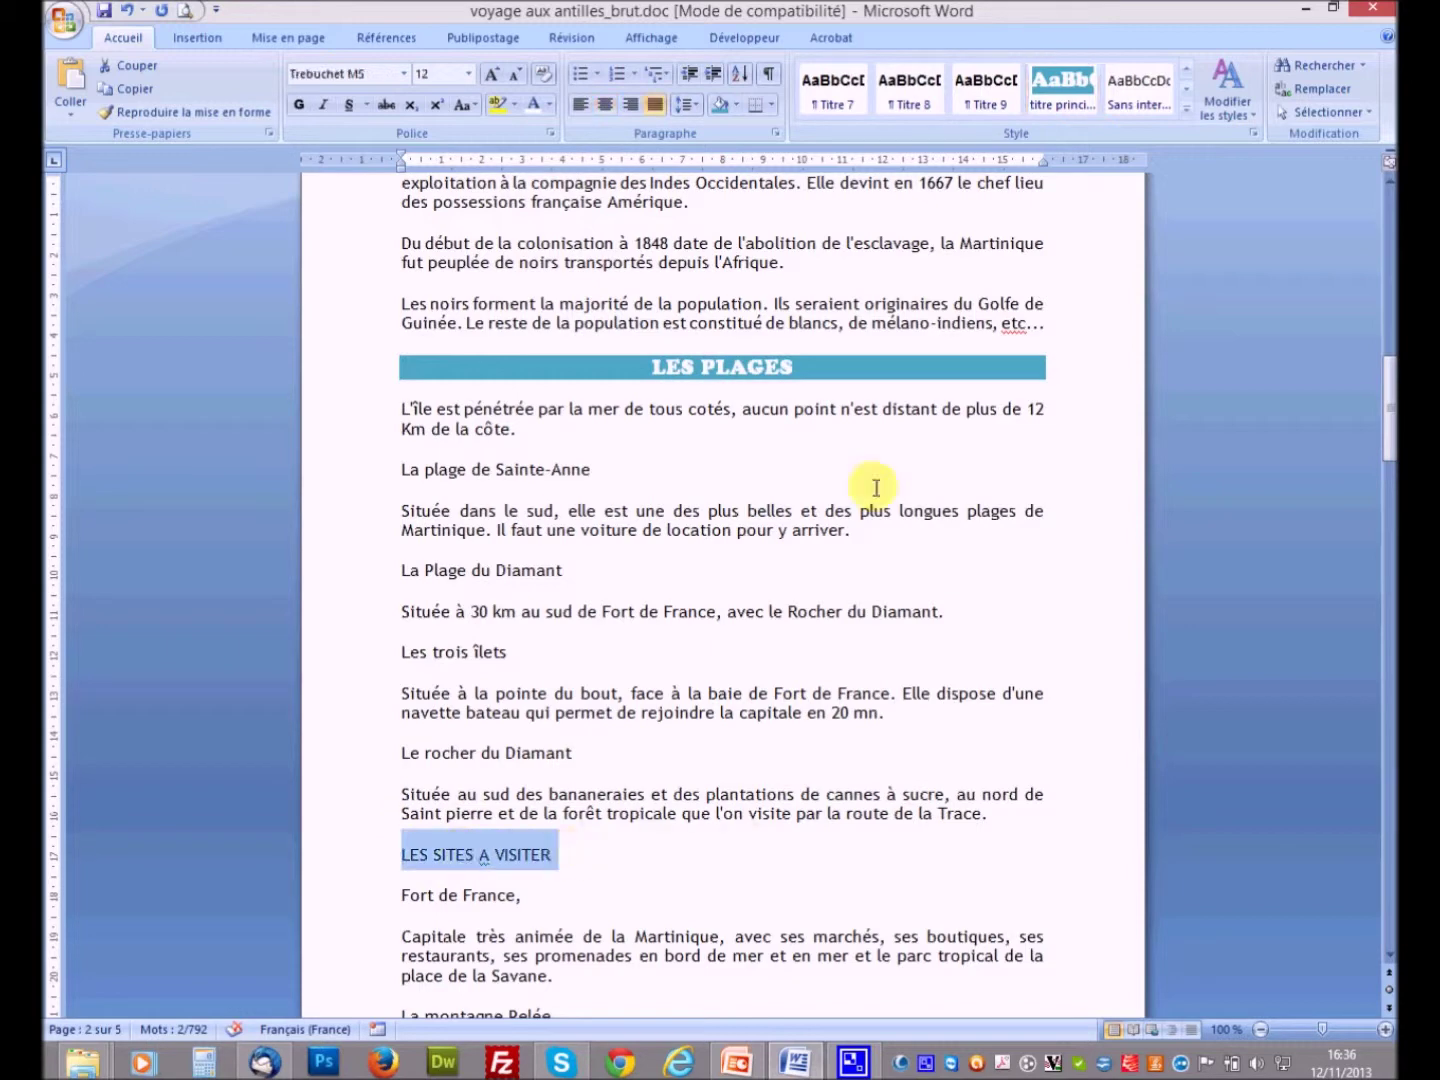
{"action": "left_click", "coordinate": [1055, 95]}
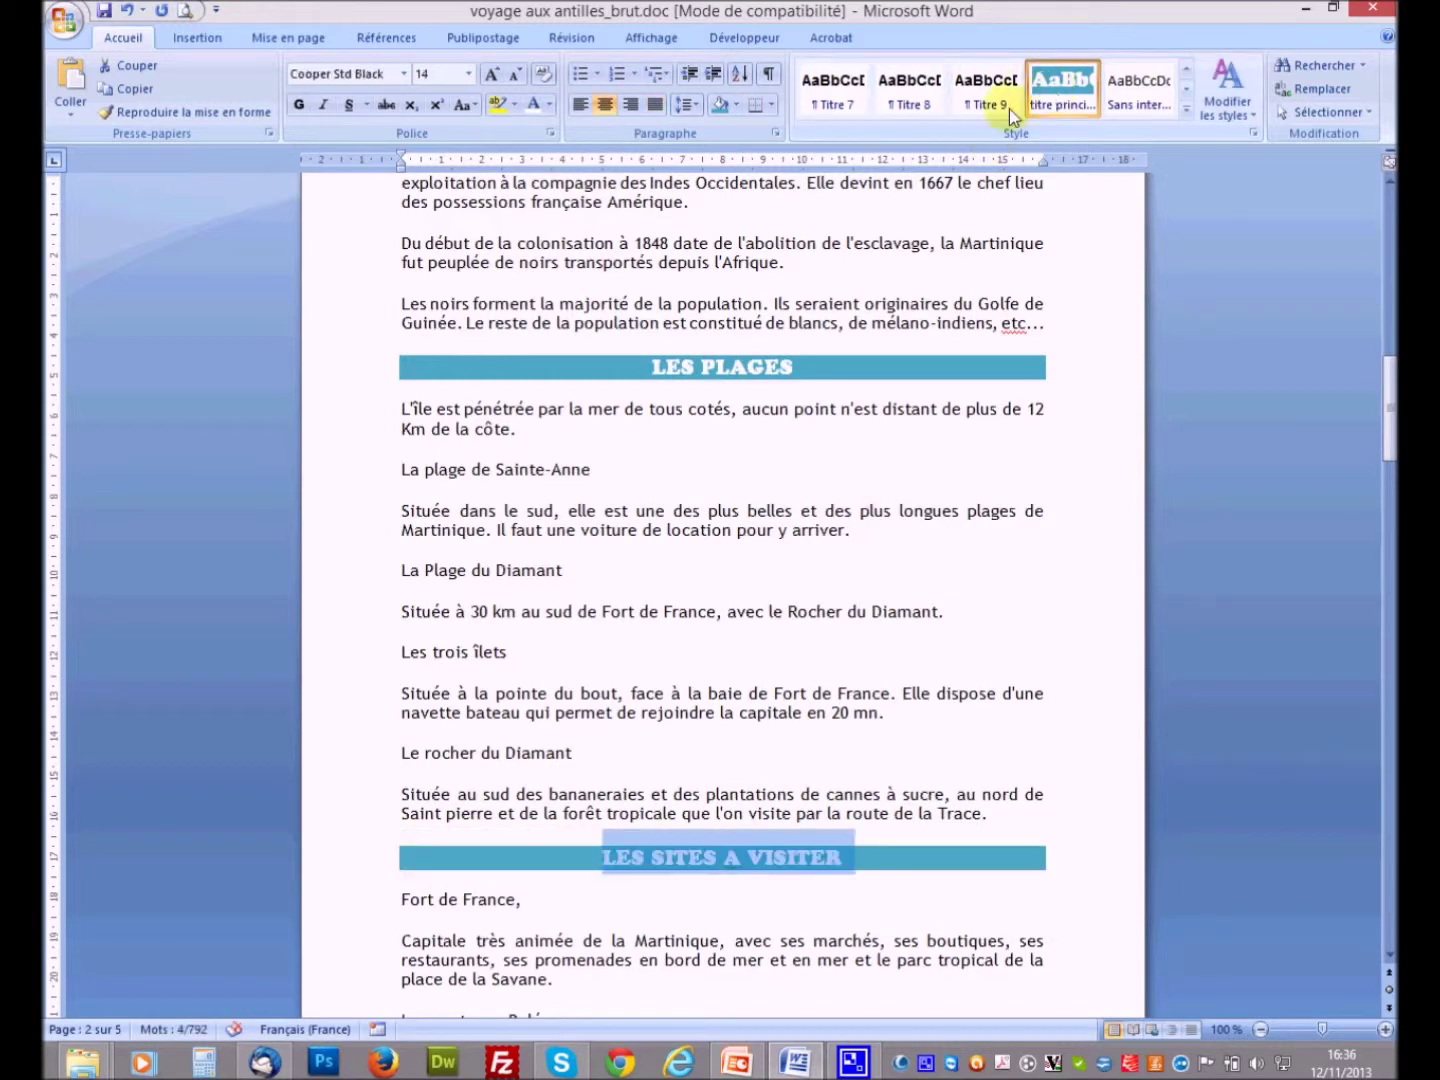
{"action": "left_click", "coordinate": [702, 592]}
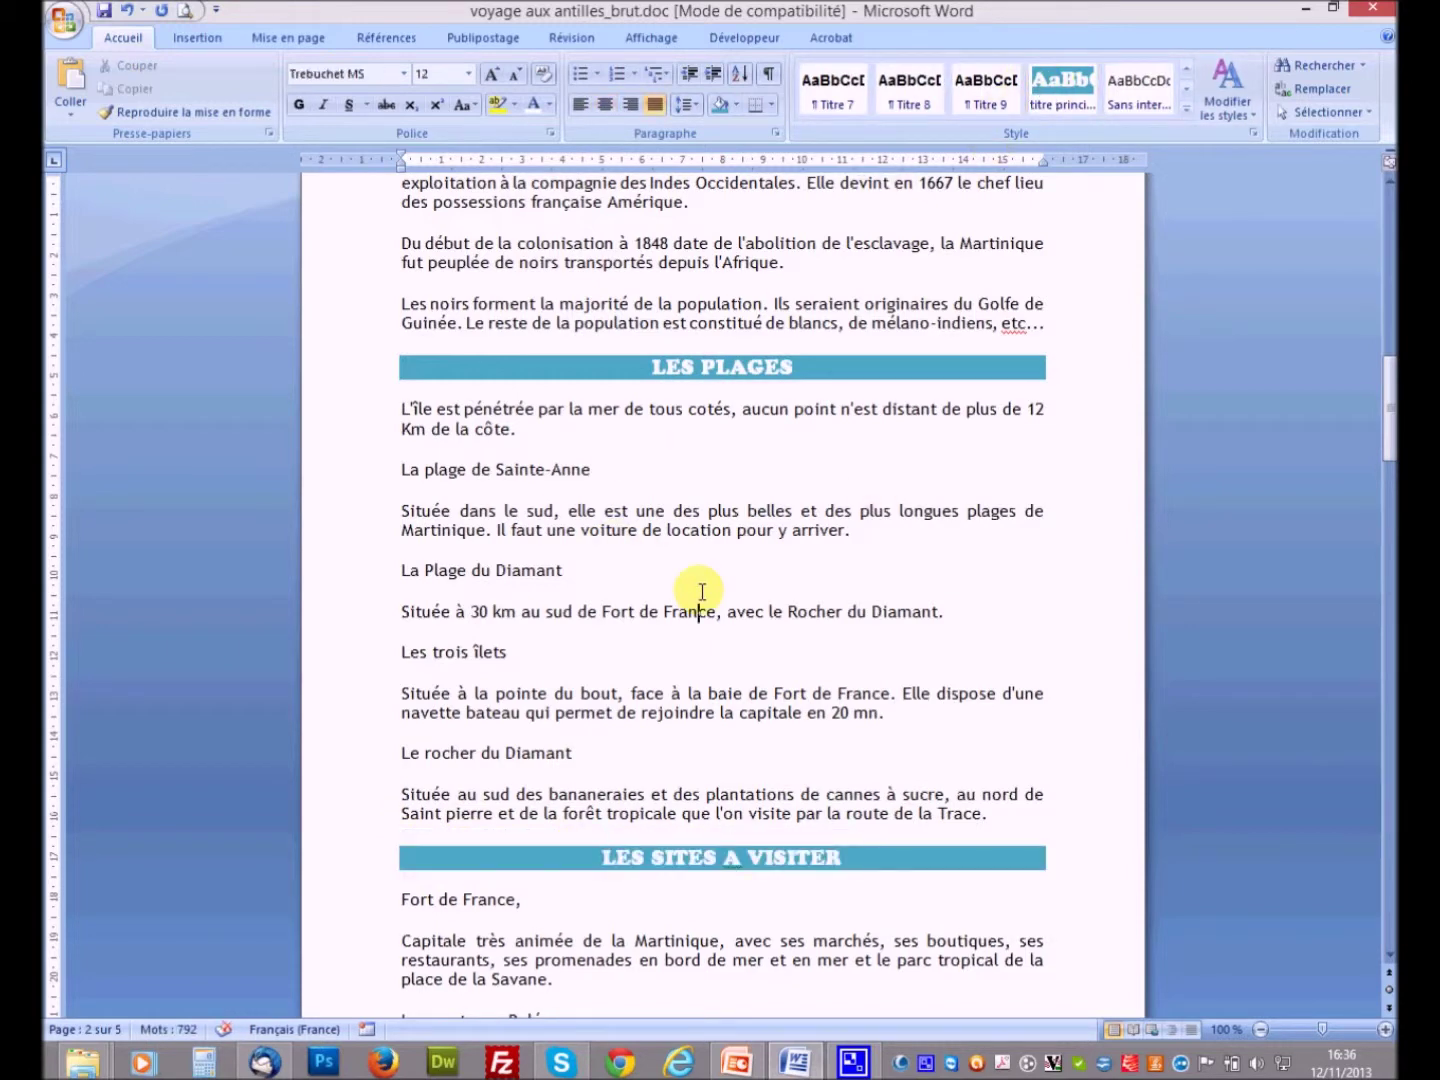
{"action": "scroll", "coordinate": [702, 592], "scroll_direction": "up", "scroll_amount": 15}
{"action": "scroll", "coordinate": [702, 592], "scroll_direction": "up", "scroll_amount": 5}
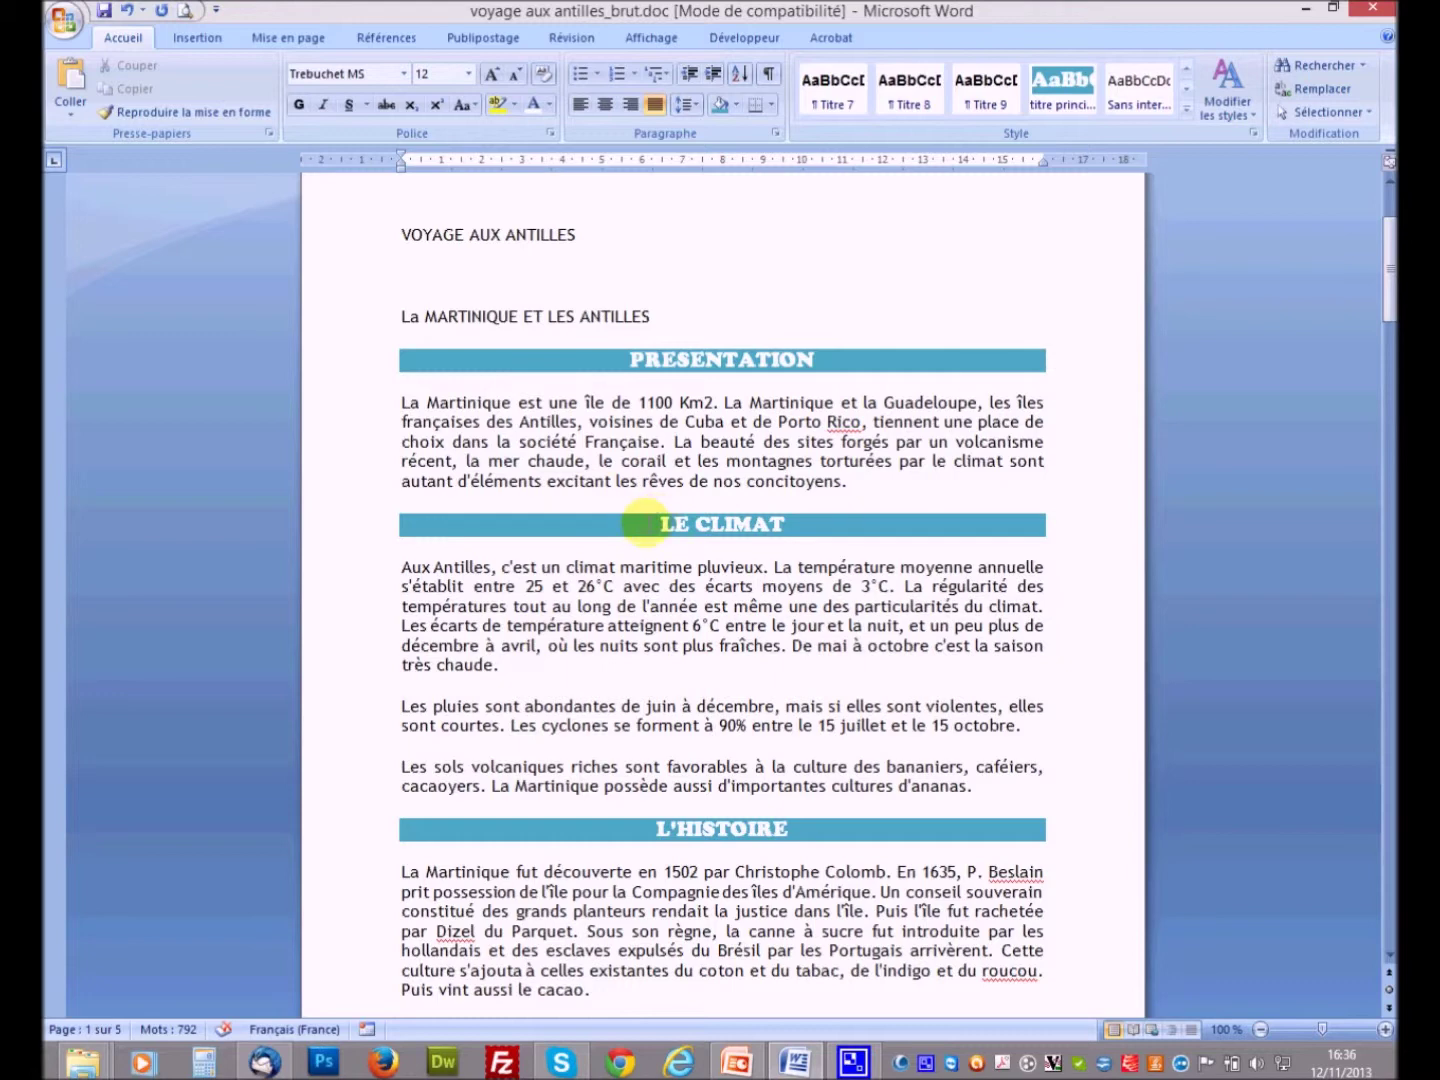
Change the background shading of the LE CLIMAT heading to the orange theme colour
{"action": "left_click", "coordinate": [645, 523]}
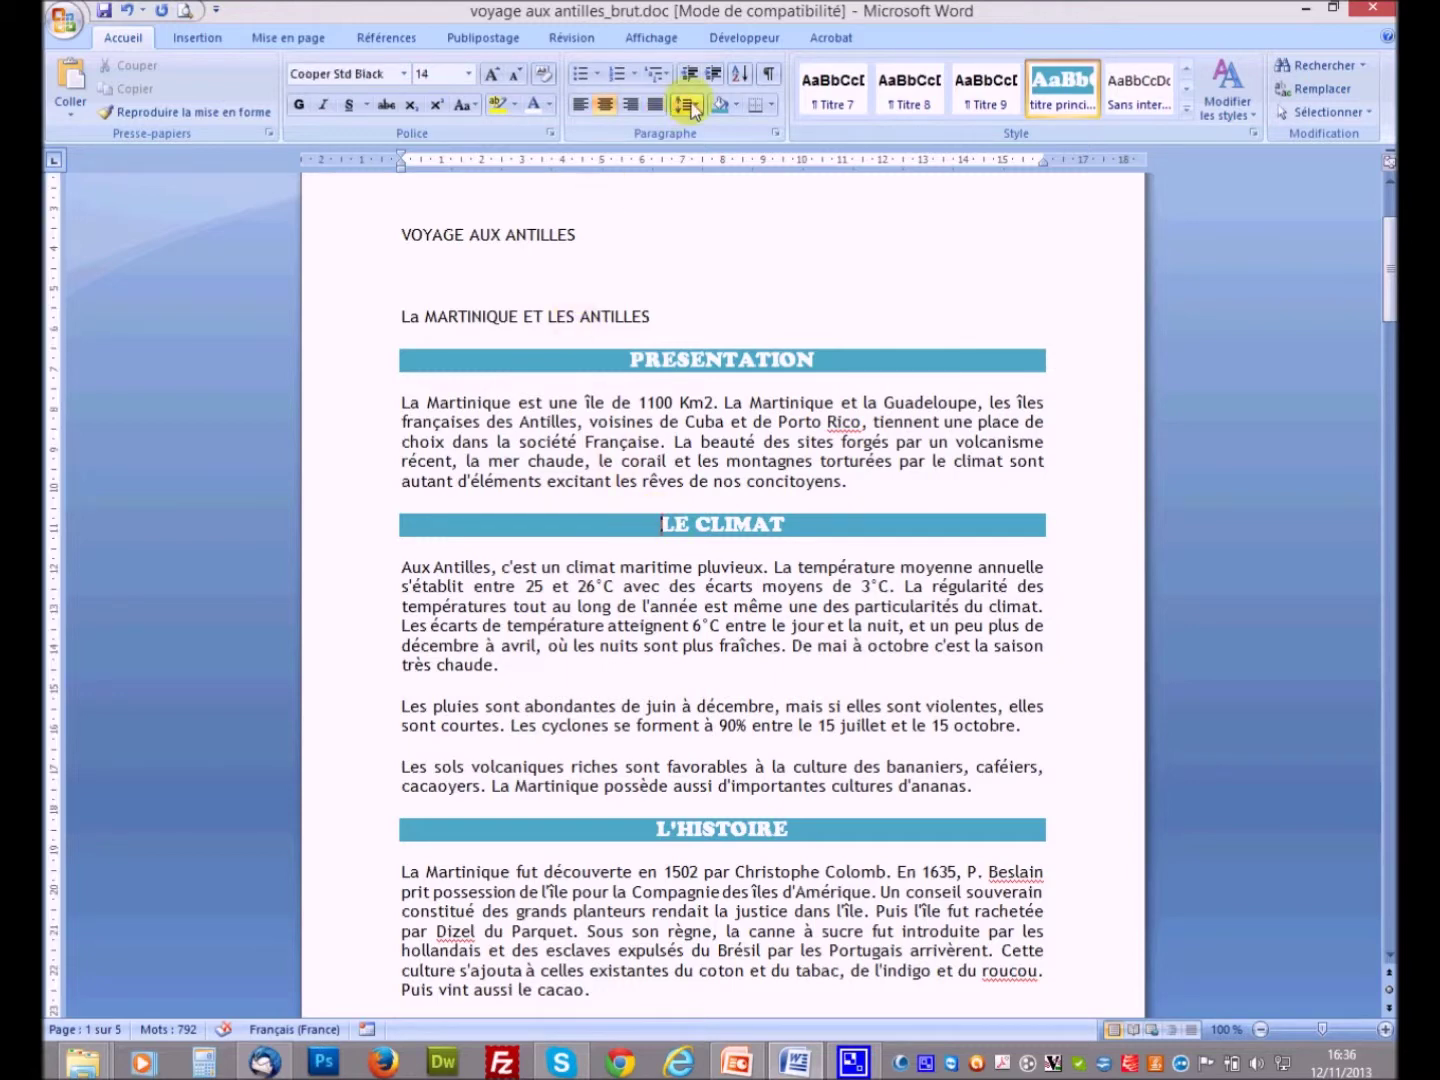
{"action": "left_click", "coordinate": [737, 105]}
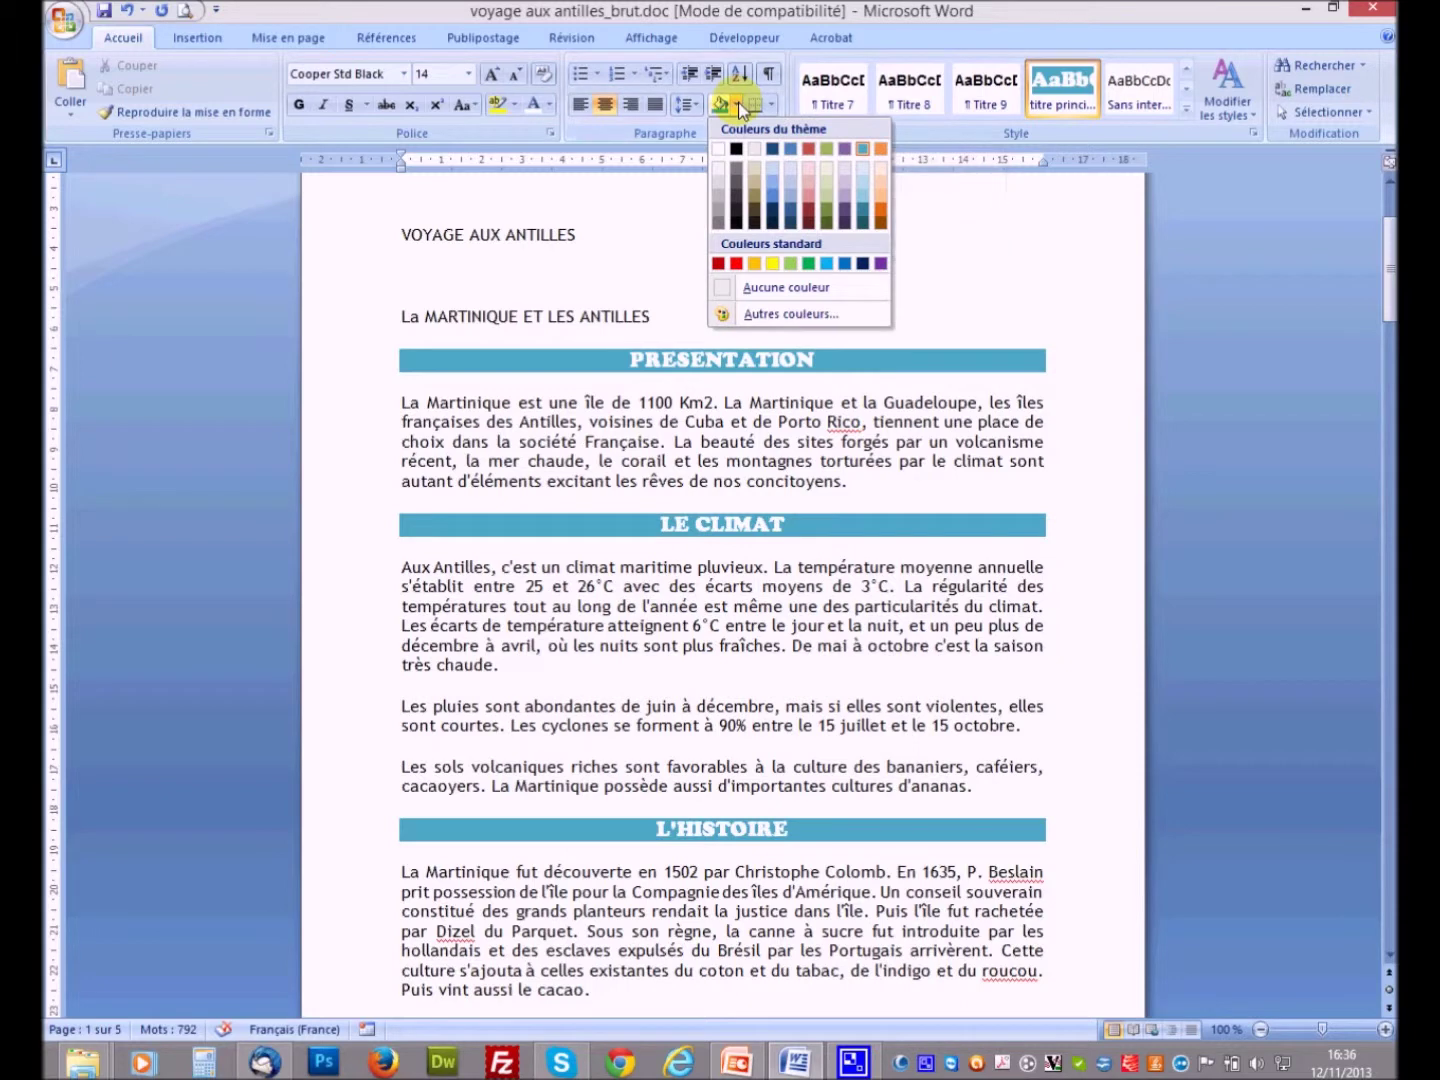
{"action": "left_click", "coordinate": [881, 149]}
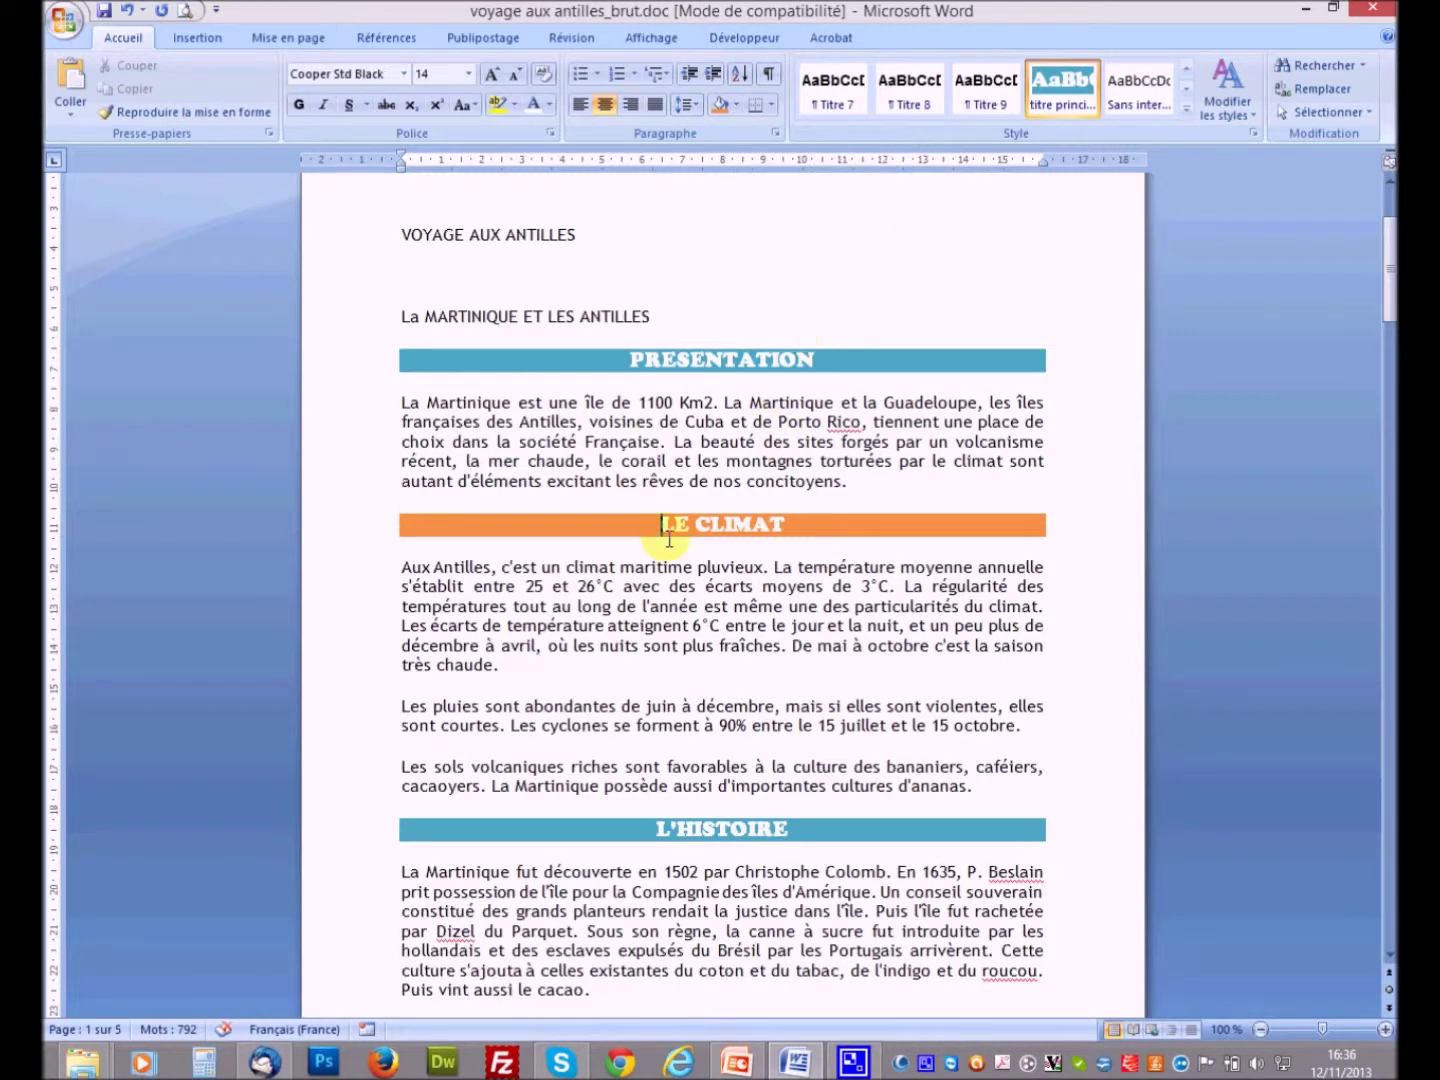
Enlarge the LE CLIMAT heading text to 18 pt and make it italic
{"action": "left_click_drag", "start_coordinate": [662, 521], "coordinate": [798, 535]}
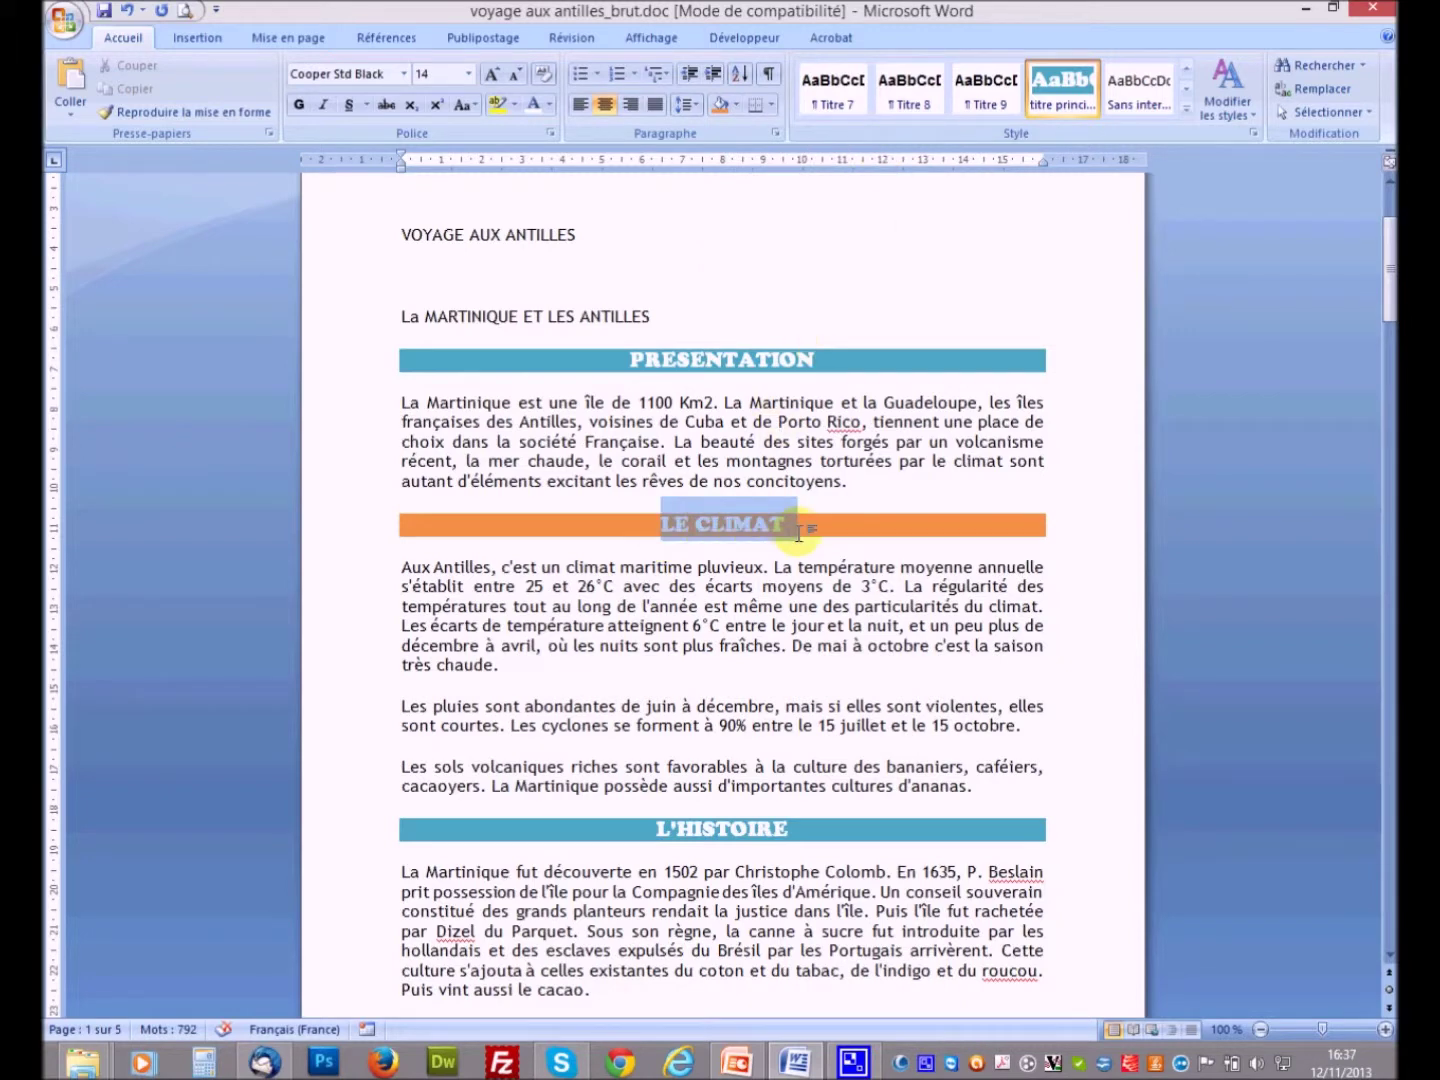
{"action": "left_click", "coordinate": [491, 76]}
{"action": "left_click", "coordinate": [491, 76]}
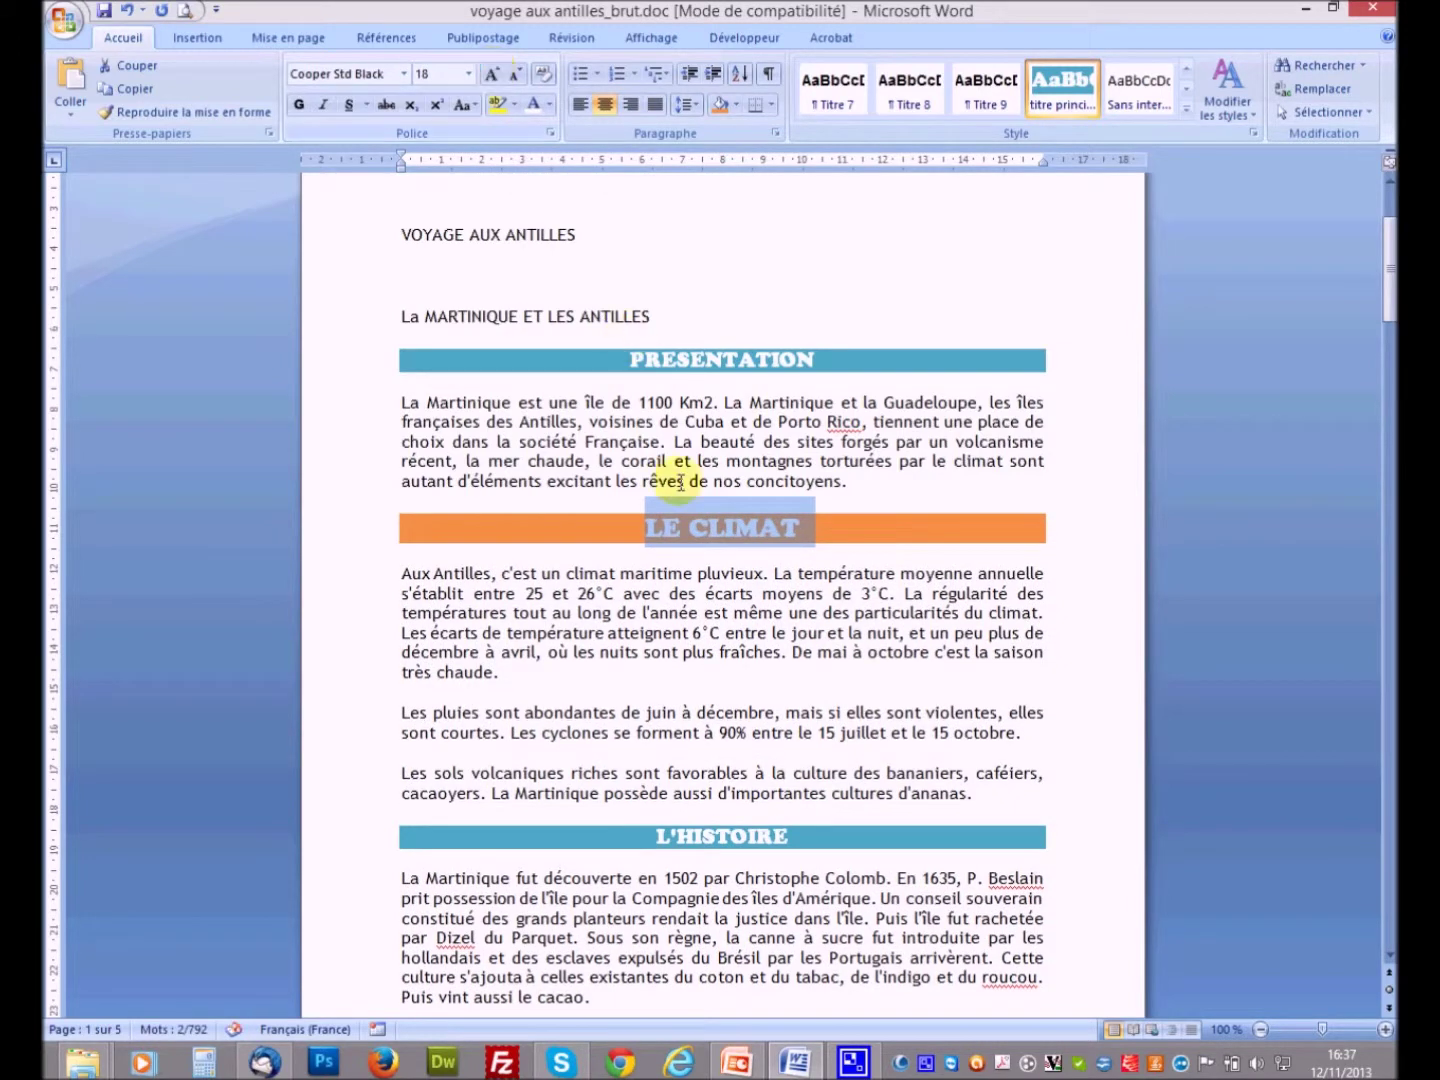
{"action": "left_click", "coordinate": [328, 106]}
{"action": "left_click", "coordinate": [815, 524]}
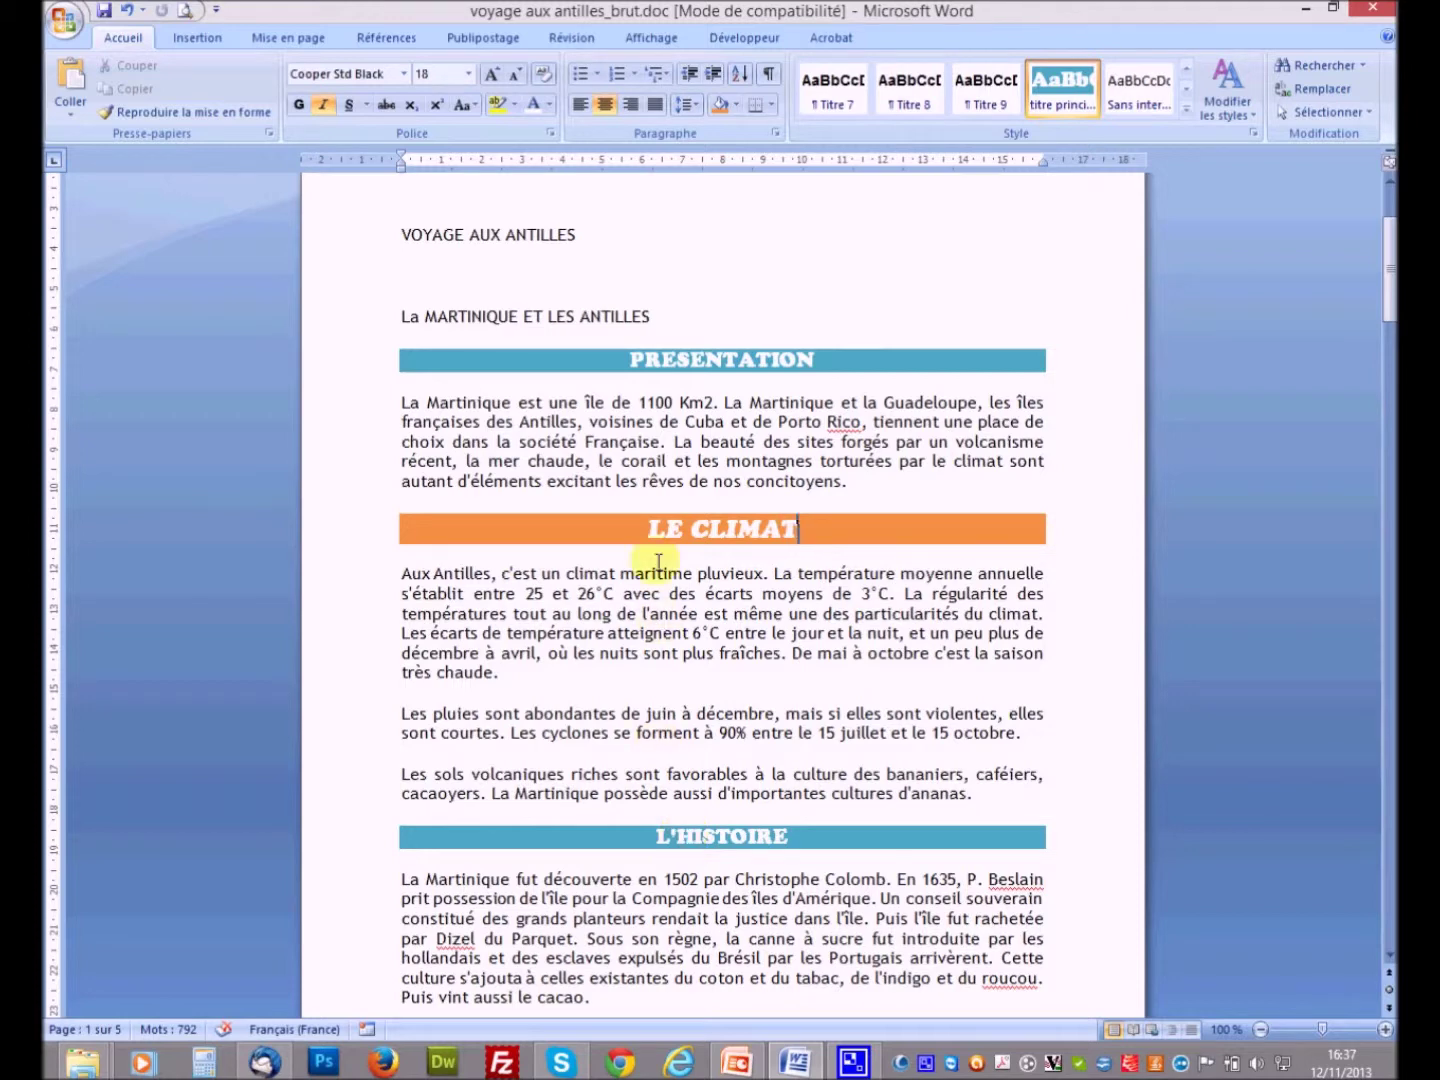
Update the titre principaux2 quick style to match the formatting of the LE CLIMAT heading
{"action": "left_click", "coordinate": [648, 530]}
{"action": "left_click_drag", "start_coordinate": [648, 530], "coordinate": [810, 545]}
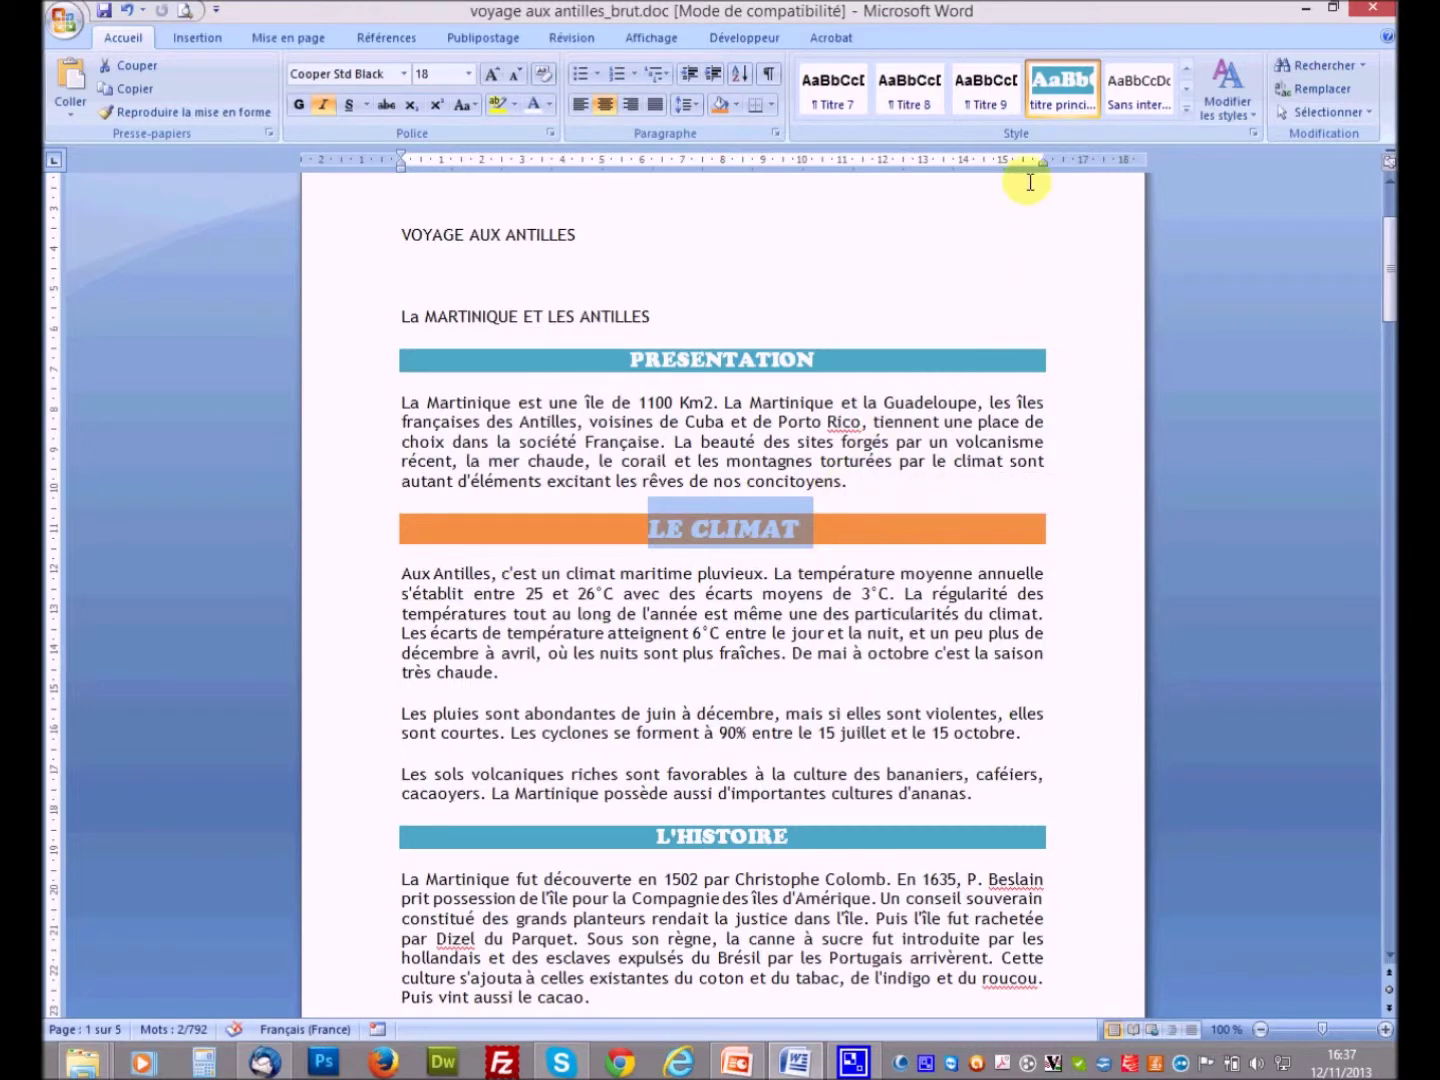
{"action": "right_click", "coordinate": [1056, 93]}
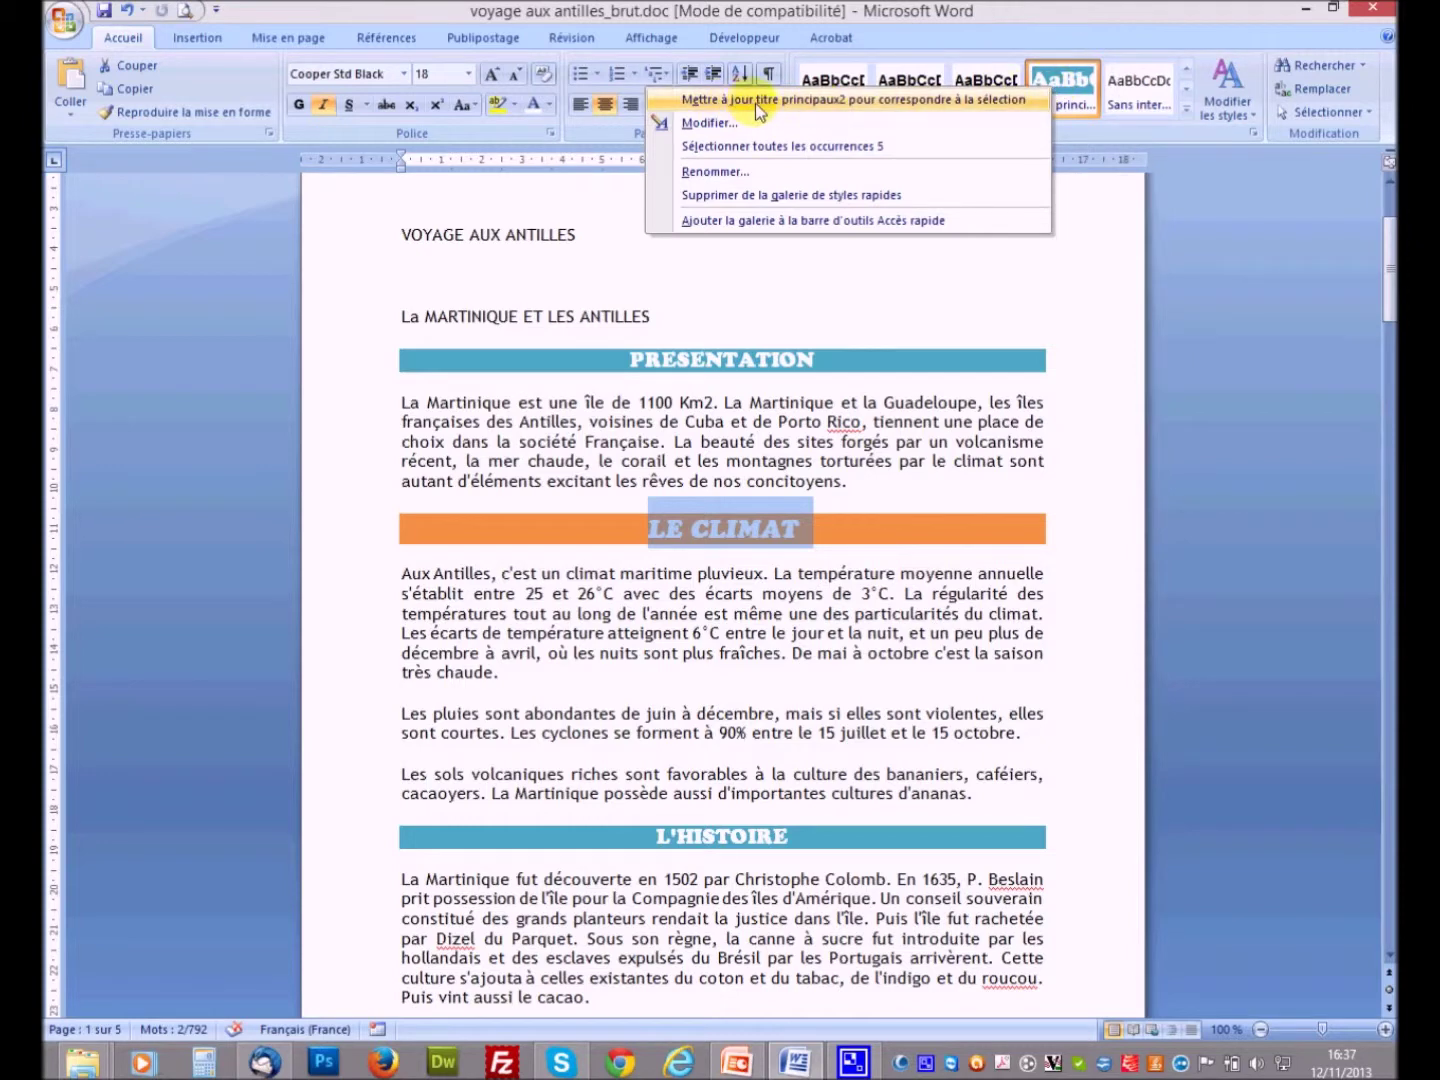
{"action": "left_click", "coordinate": [943, 100]}
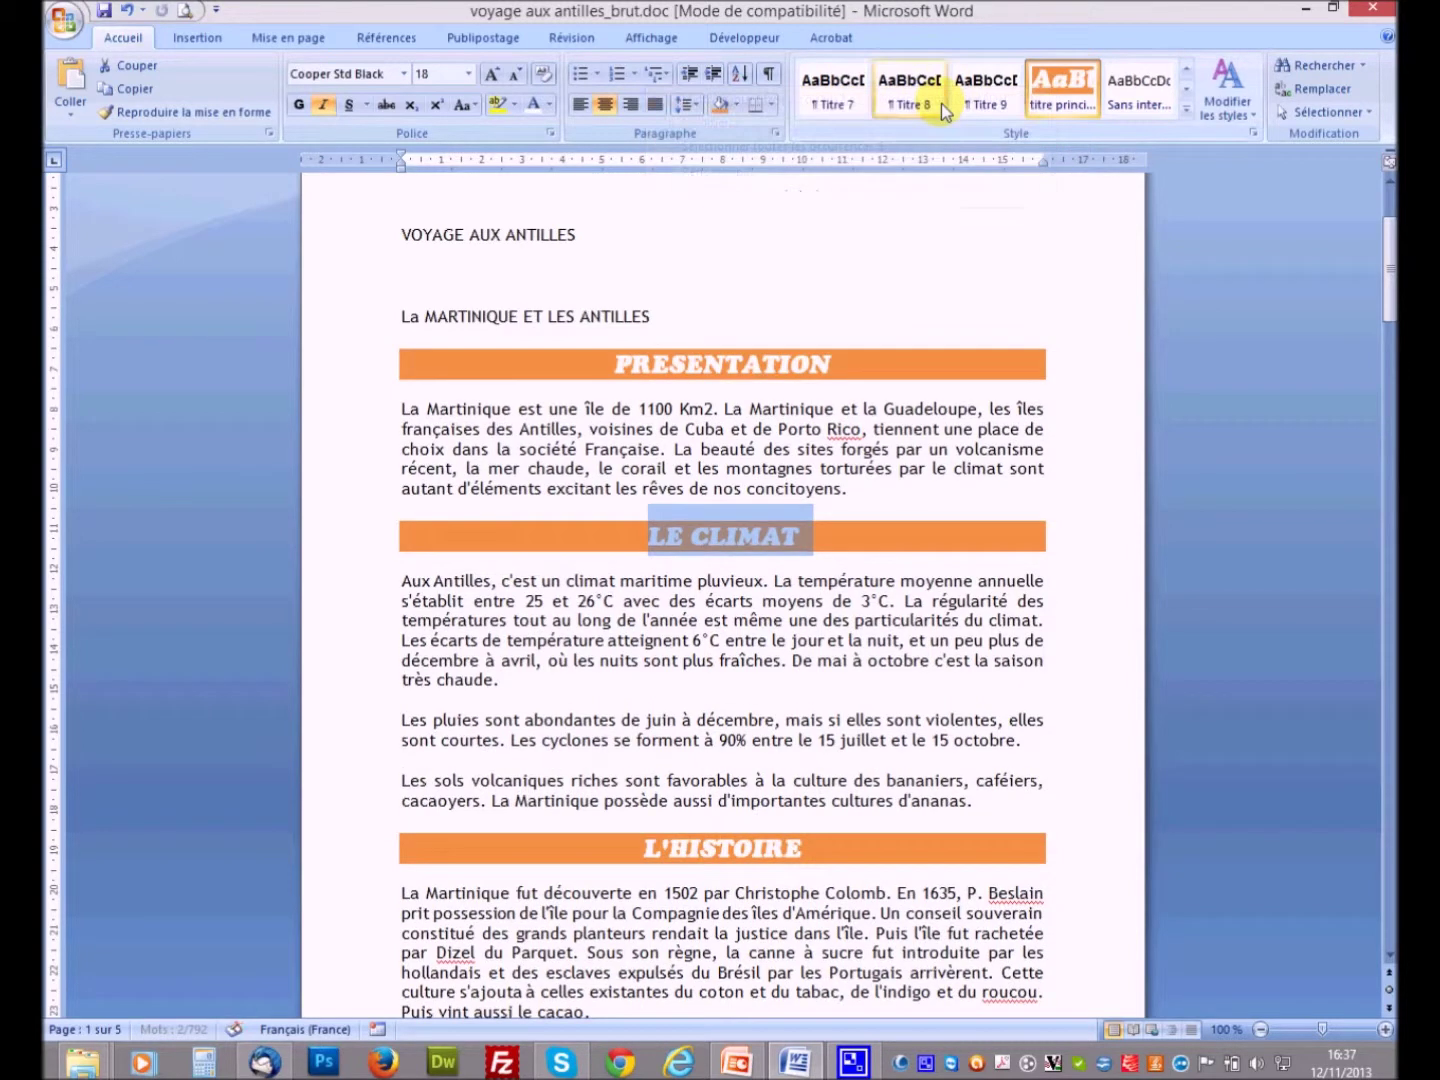
Check the formatting of the main headings across the first two pages, from PRESENTATION to LES SITES A VISITER
{"action": "left_click", "coordinate": [793, 365]}
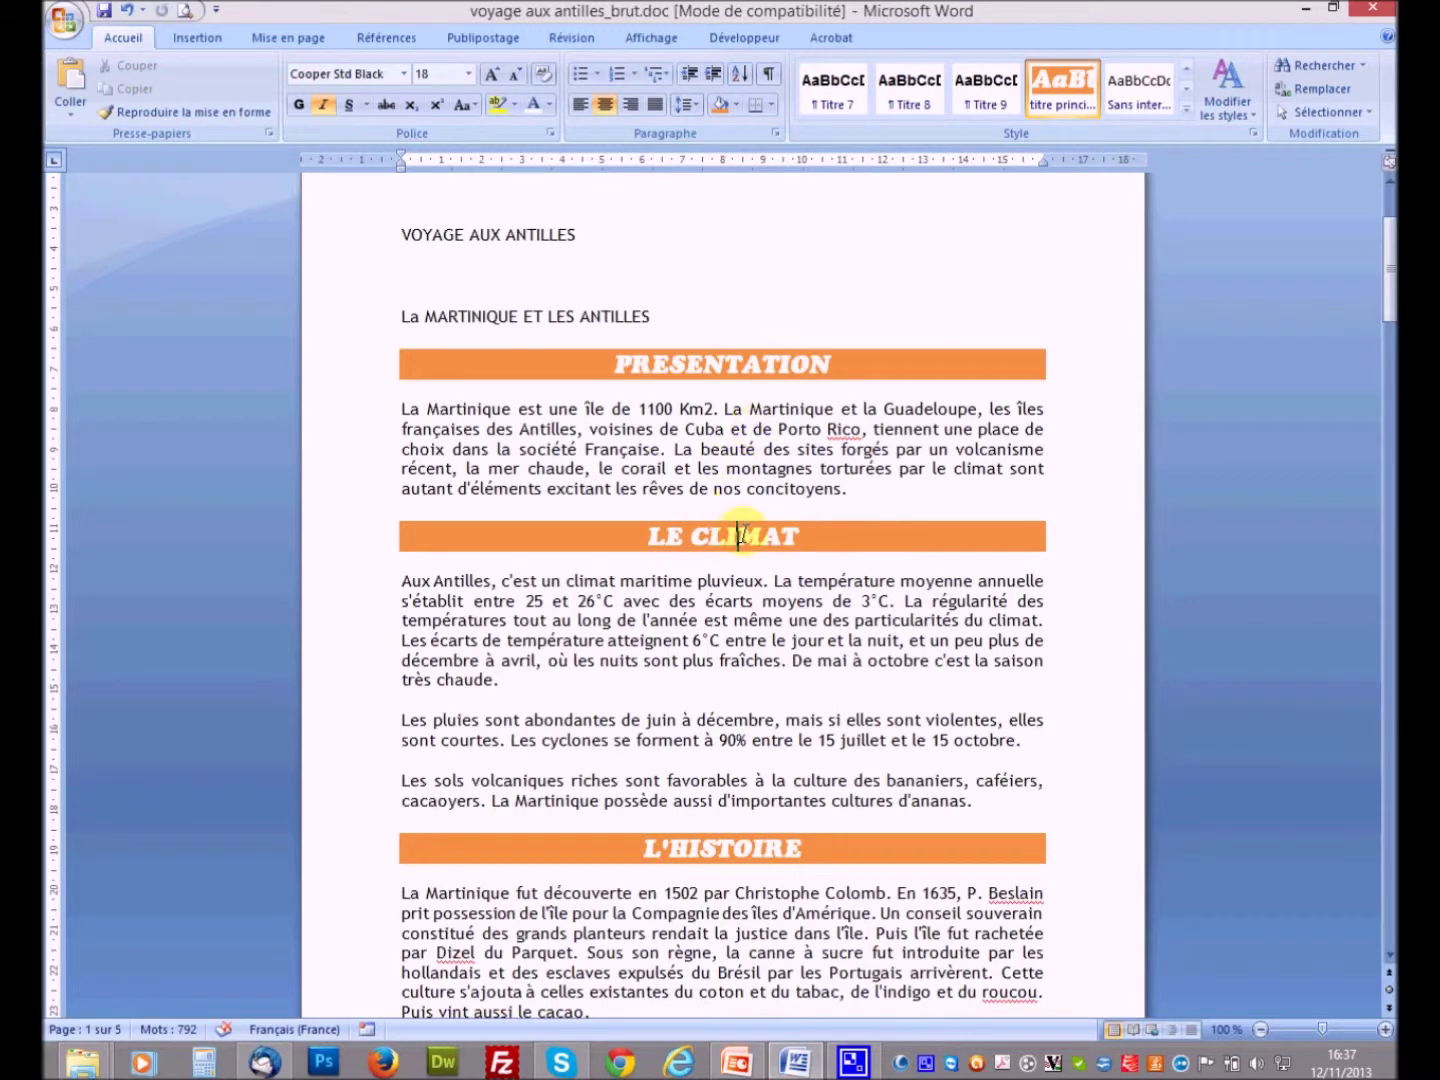
{"action": "left_click", "coordinate": [701, 850]}
{"action": "scroll", "coordinate": [703, 855], "scroll_direction": "down", "scroll_amount": 8}
{"action": "scroll", "coordinate": [703, 855], "scroll_direction": "down", "scroll_amount": 8}
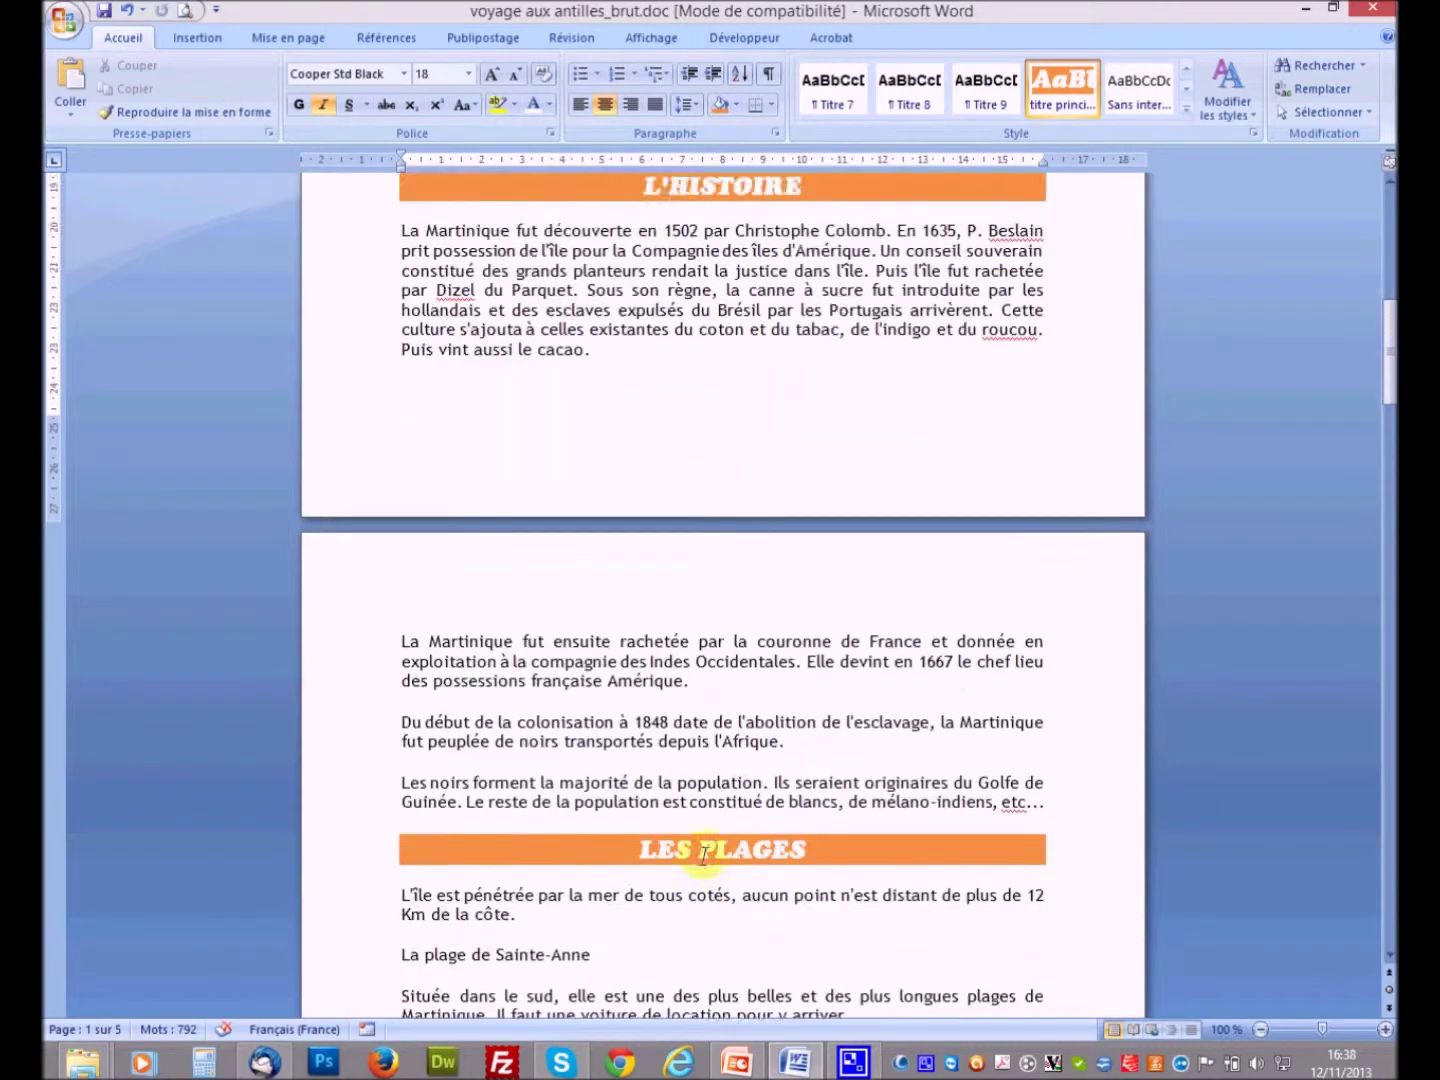
{"action": "scroll", "coordinate": [703, 856], "scroll_direction": "down", "scroll_amount": 3}
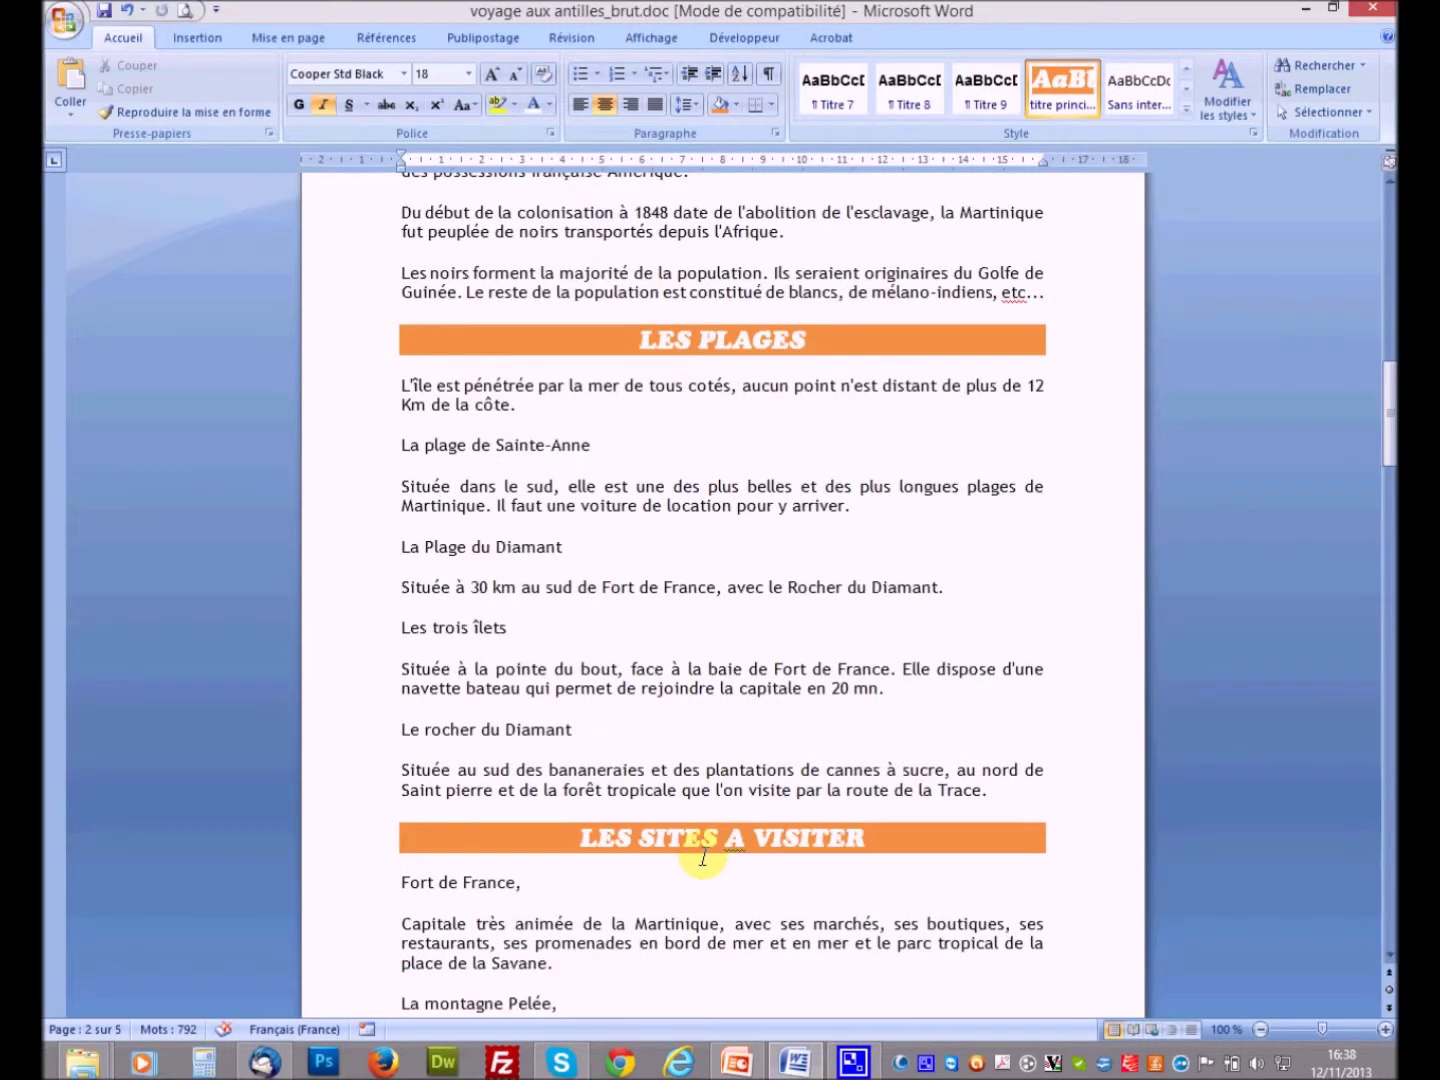
{"action": "scroll", "coordinate": [703, 857], "scroll_direction": "up", "scroll_amount": 19}
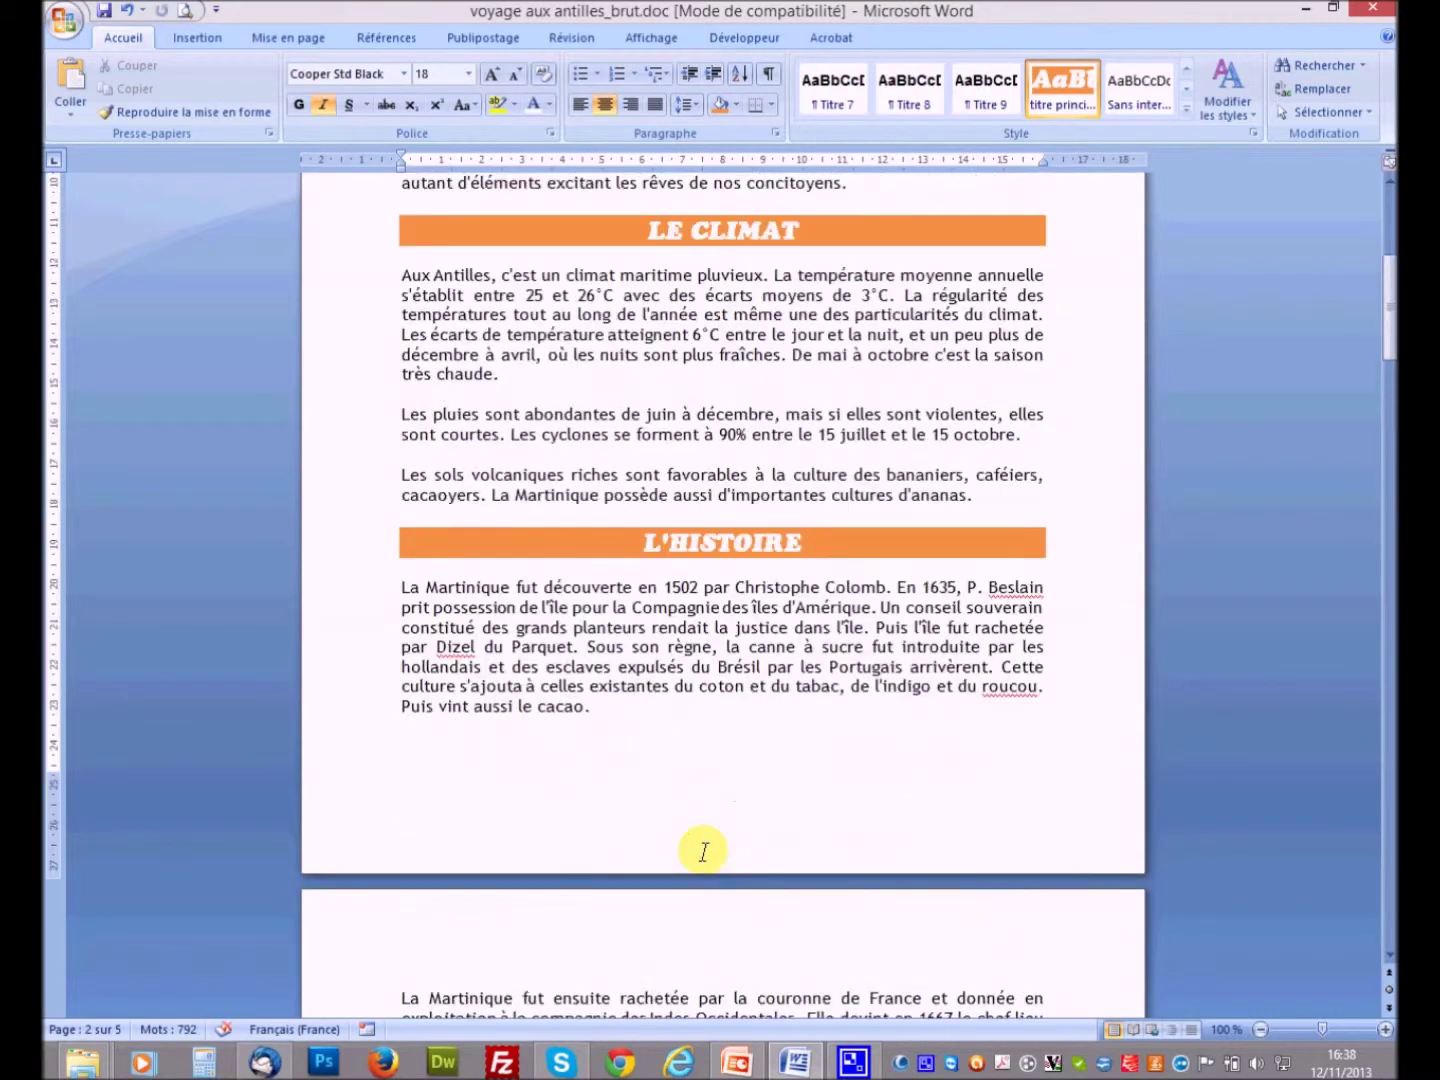
{"action": "scroll", "coordinate": [705, 851], "scroll_direction": "up", "scroll_amount": 3}
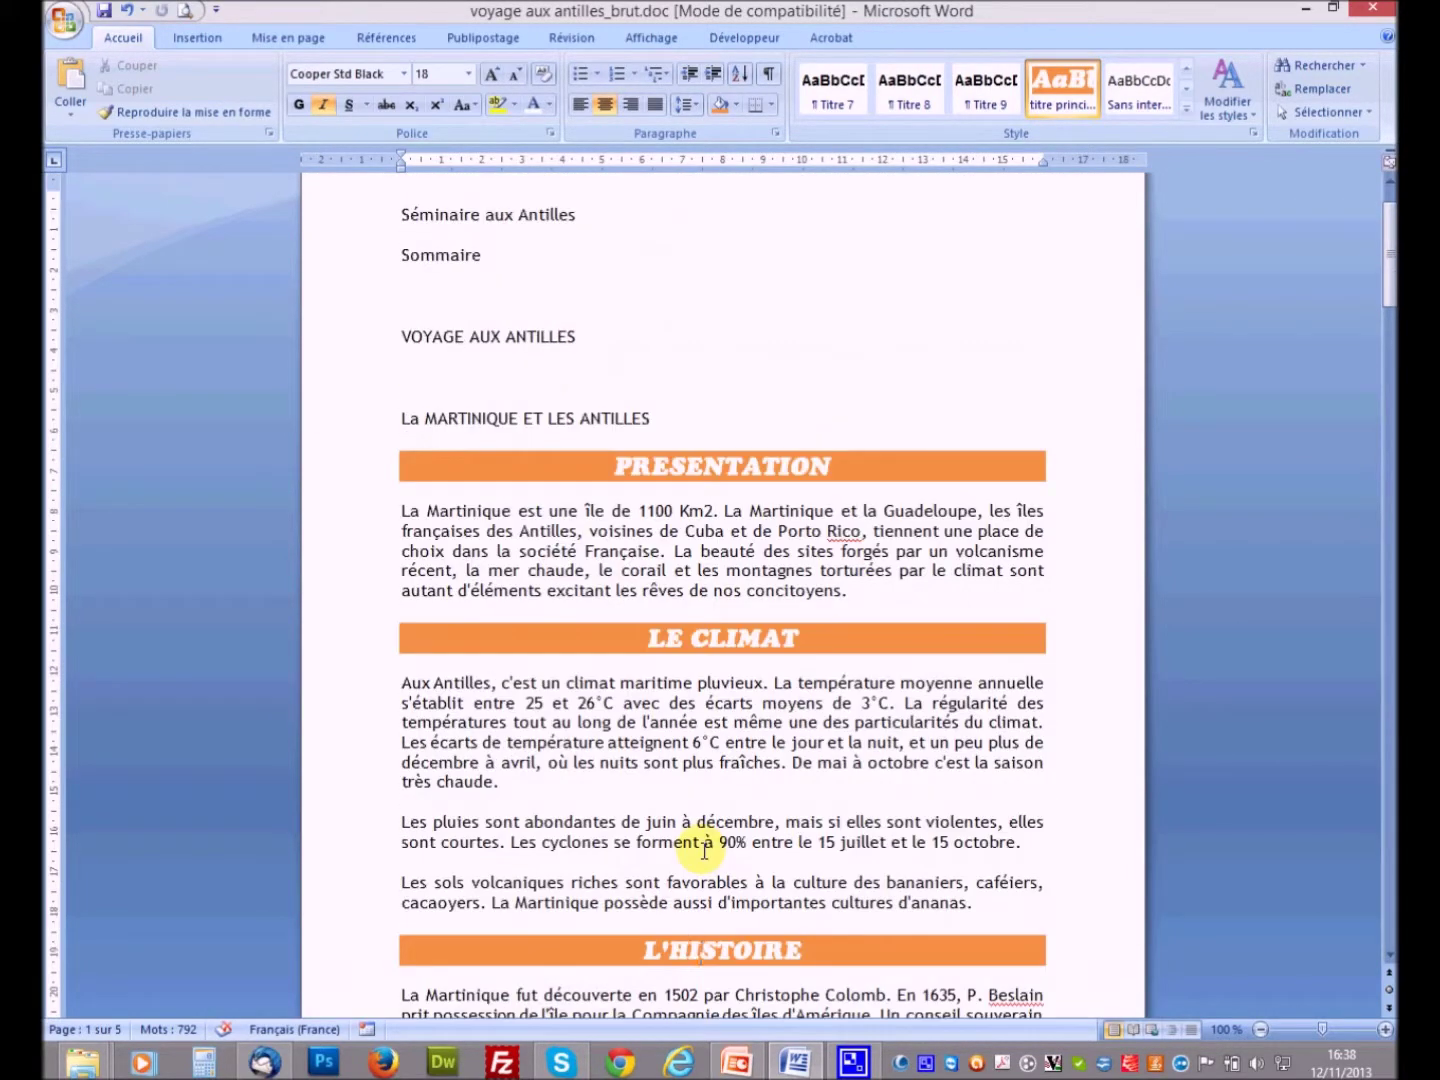